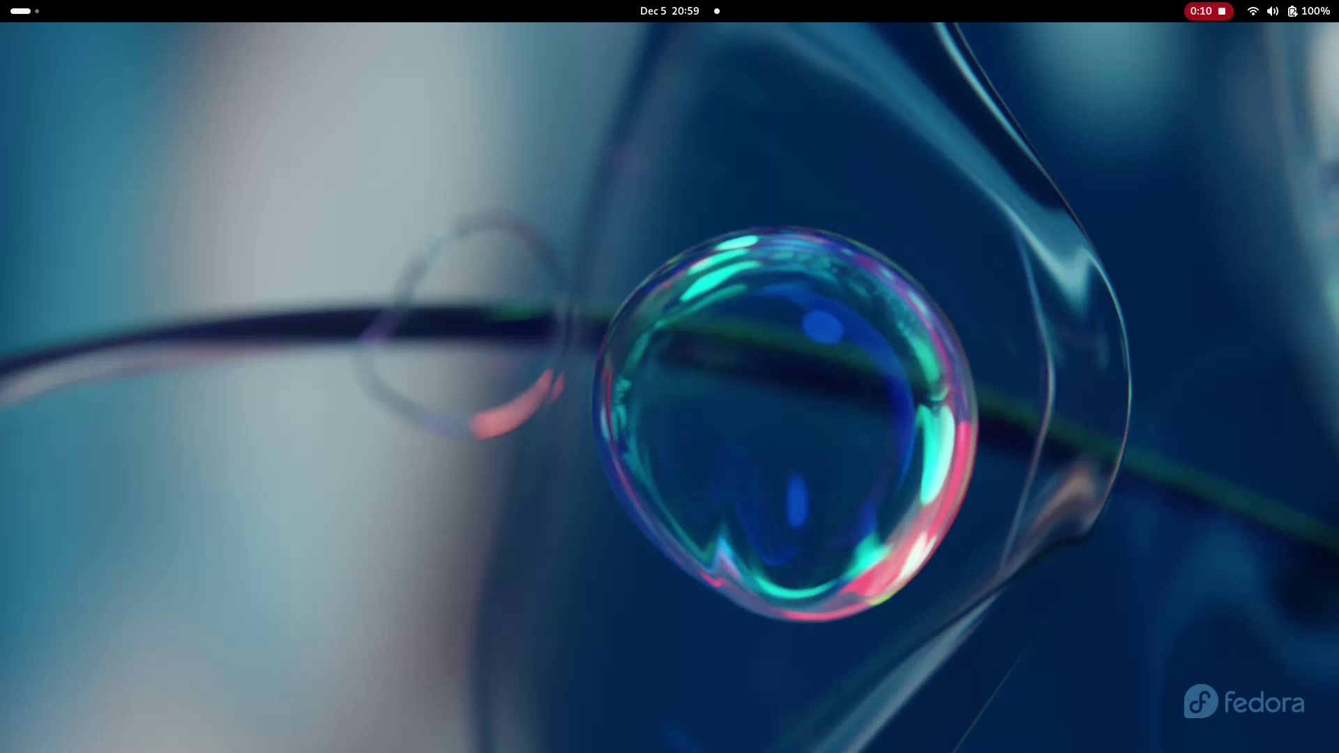
Search the software store for "epic" to look up Epic Asset Manager, and close the store
key("super")
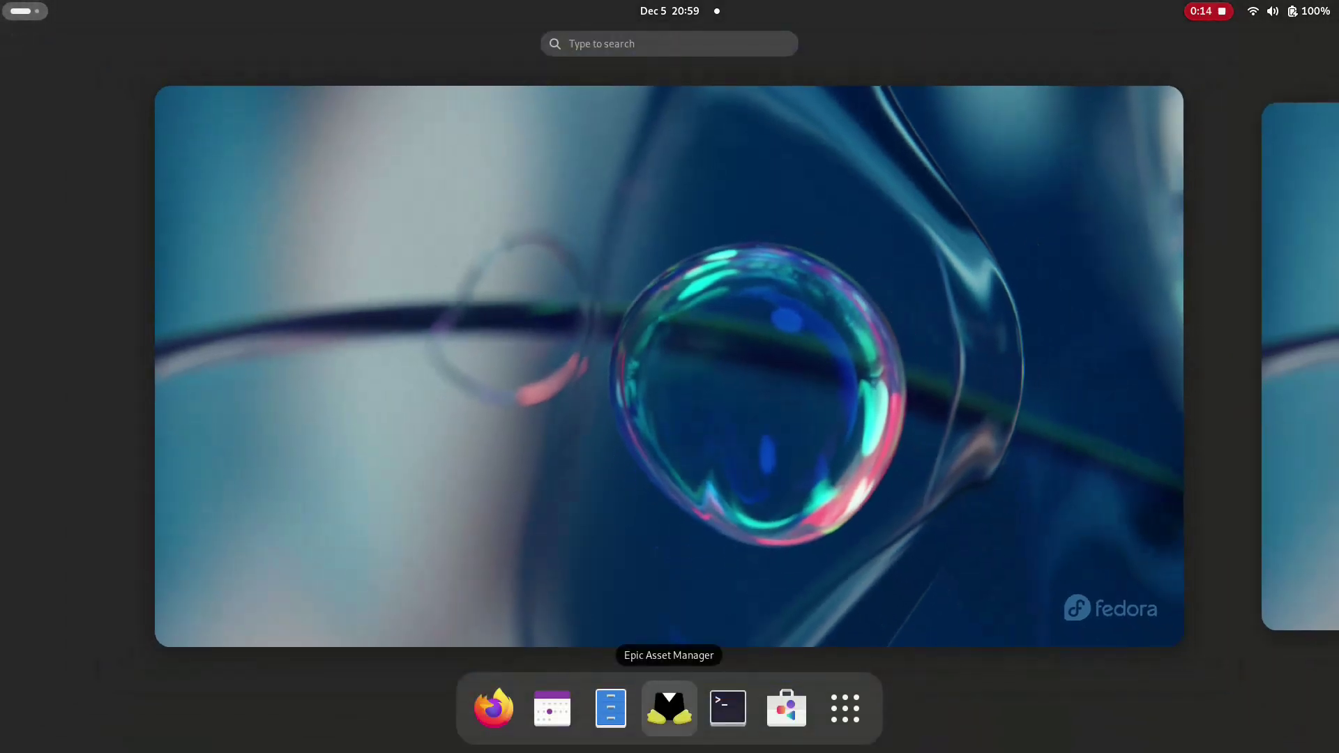
left_click(786, 708)
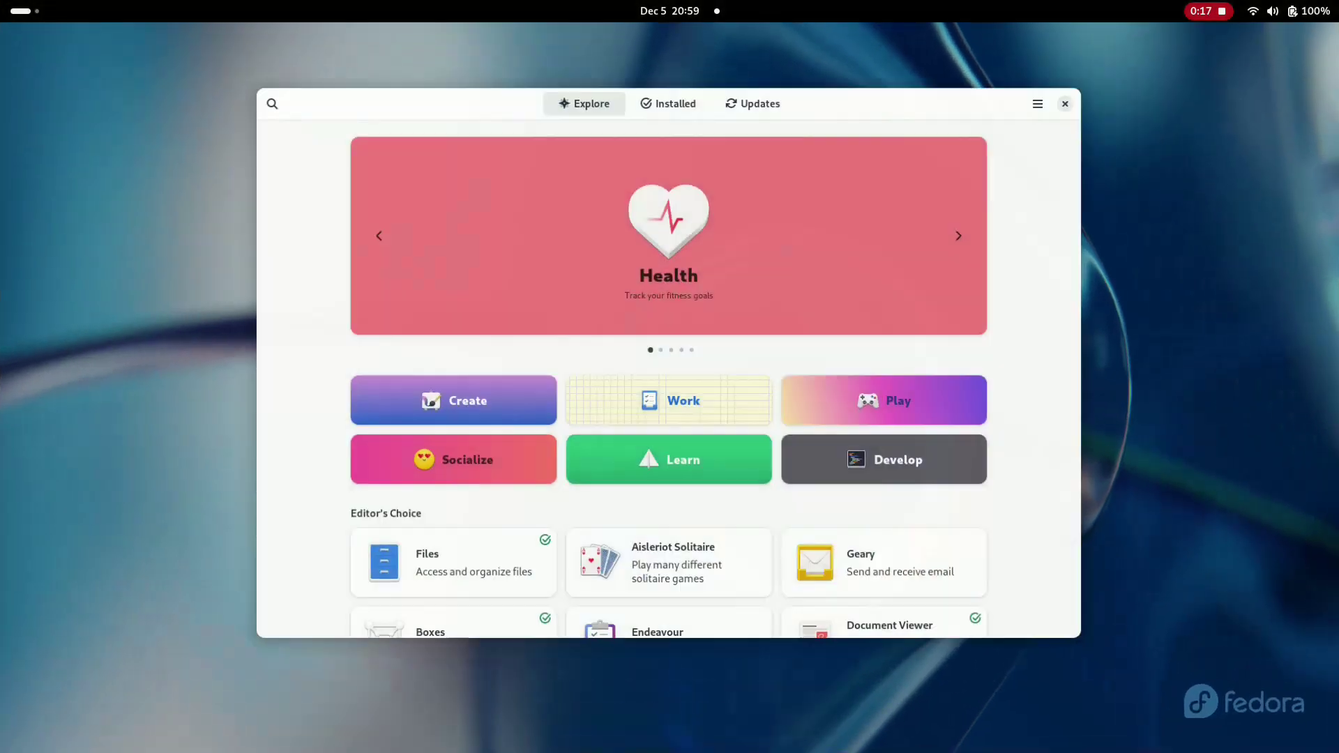
key("ctrl+f")
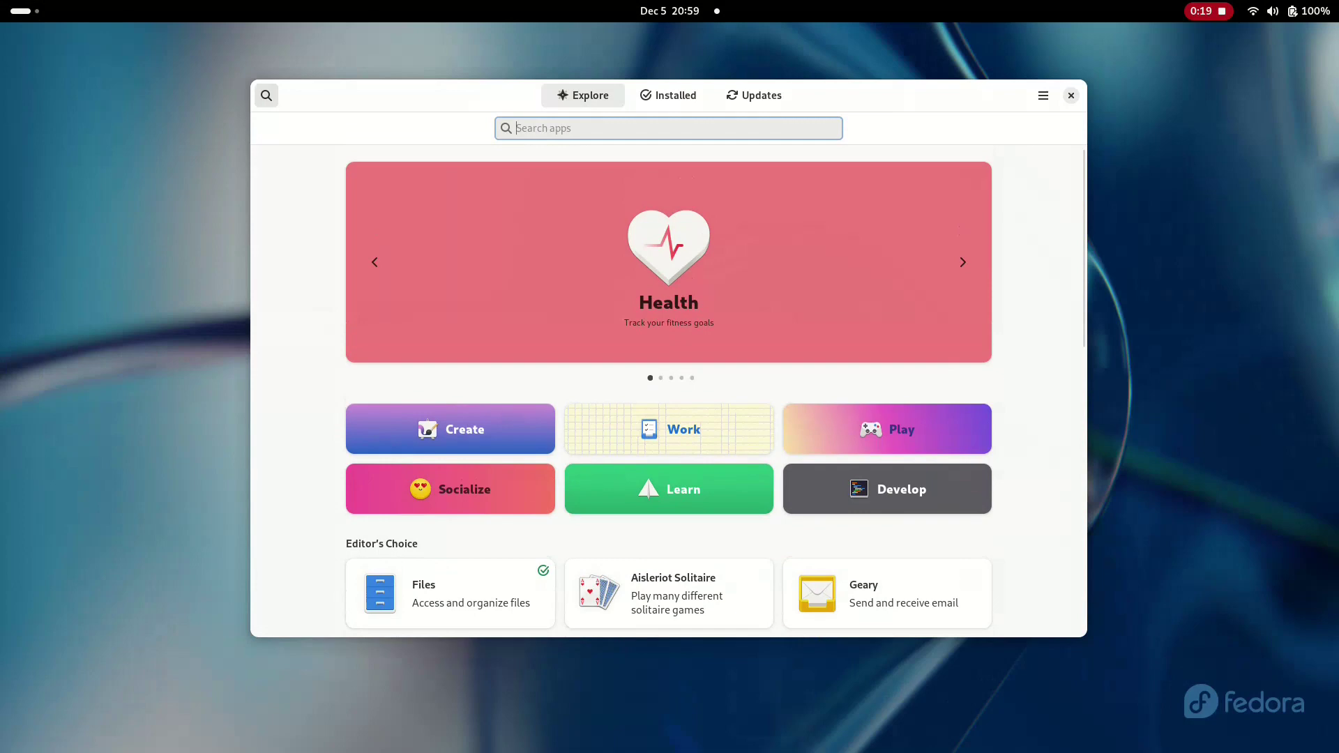
type("epic")
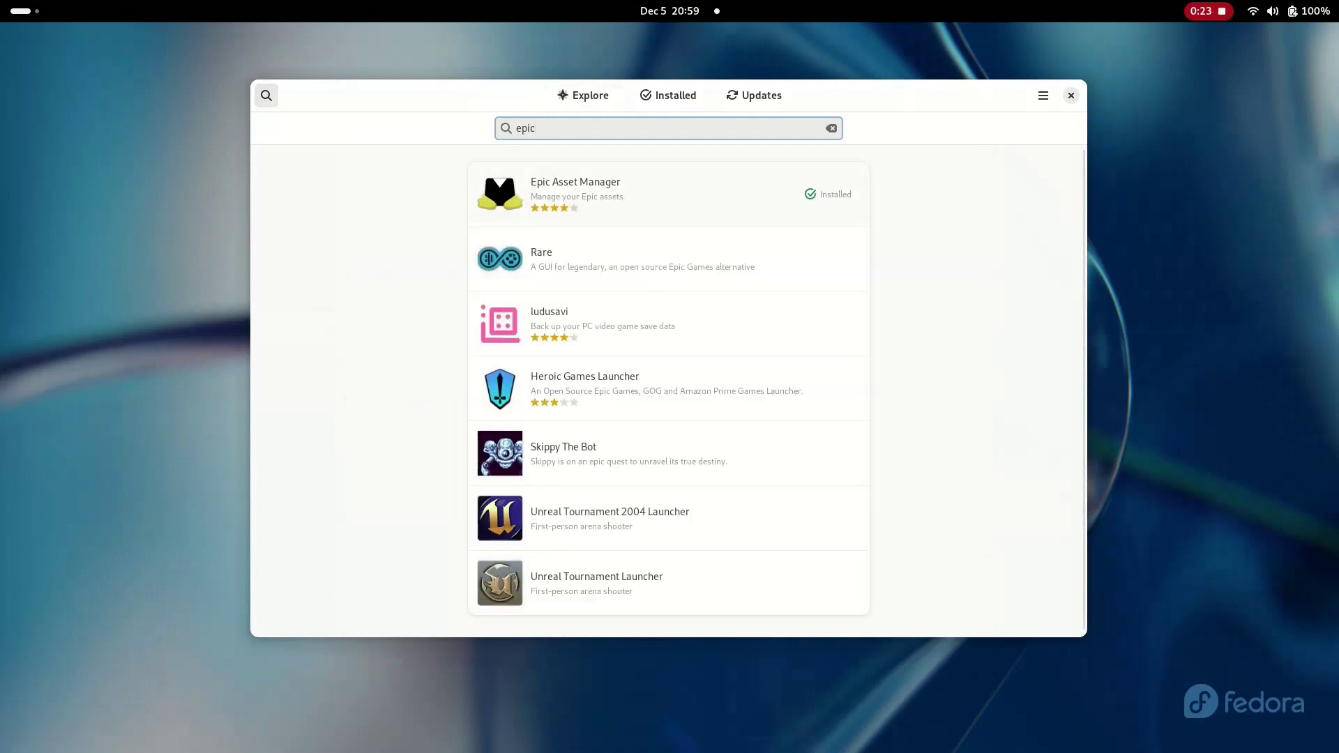
left_click(1071, 95)
Open Epic Asset Manager and look over the options offered for the signed-in account
mouse_move(0, 0)
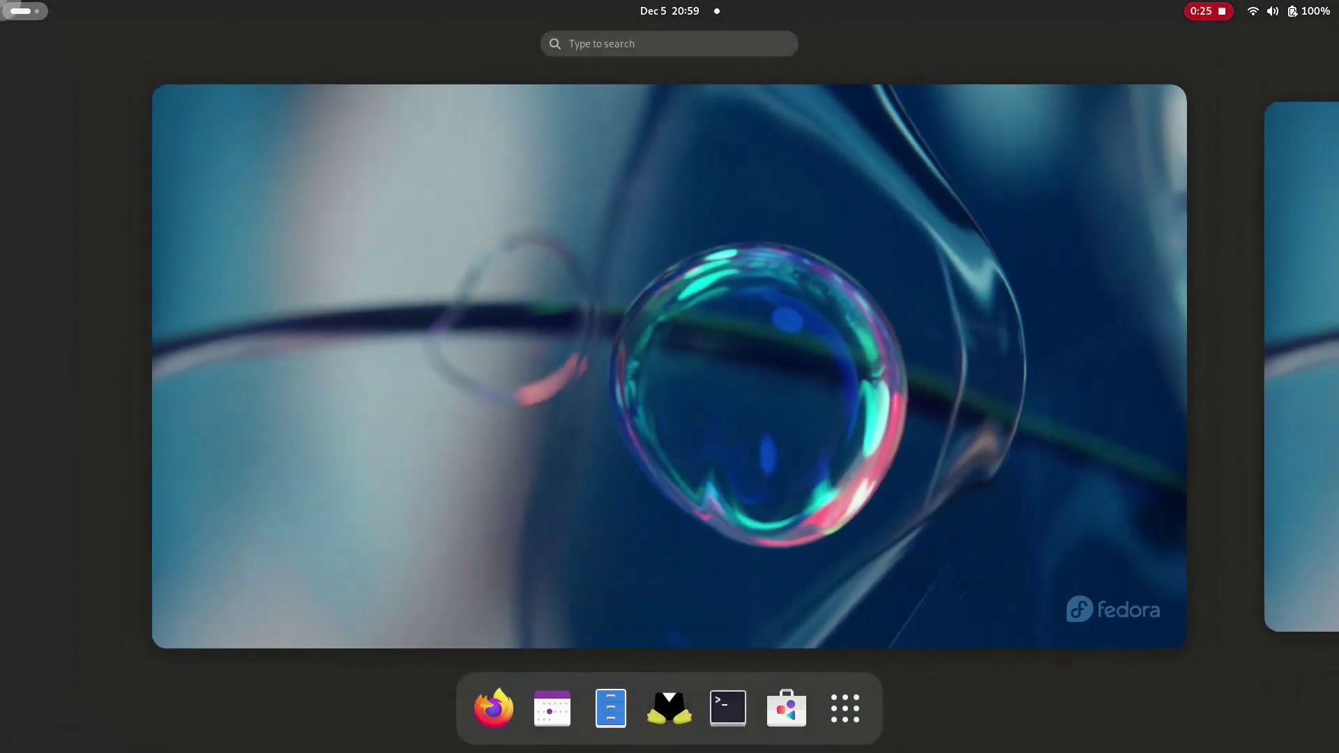
left_click(669, 708)
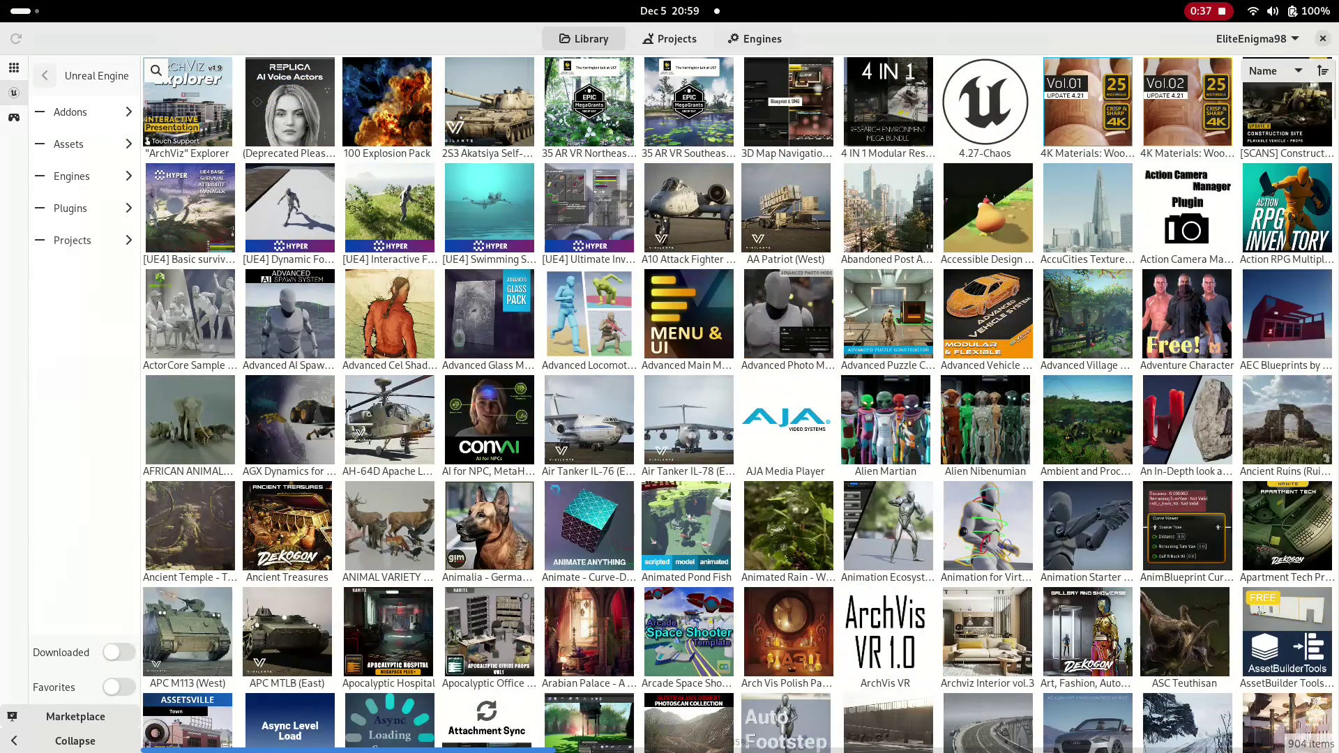
left_click(1256, 39)
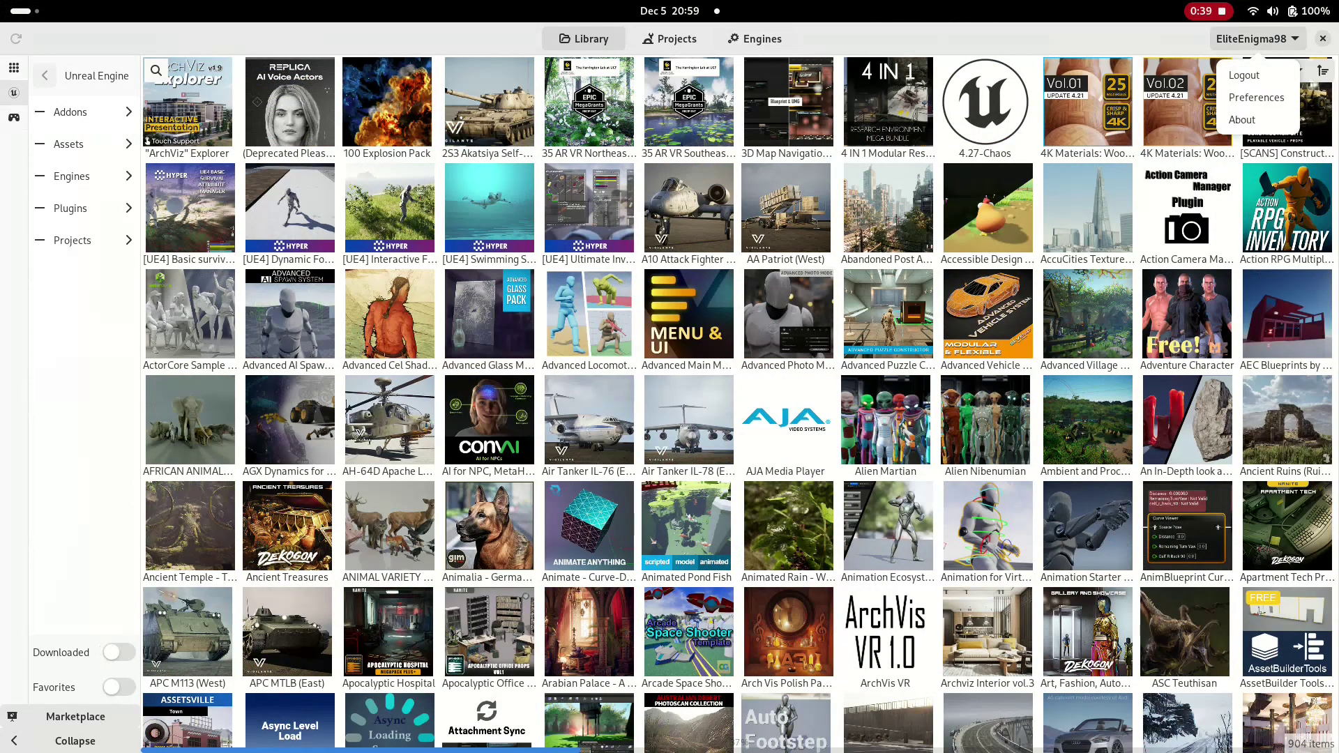
key("Escape")
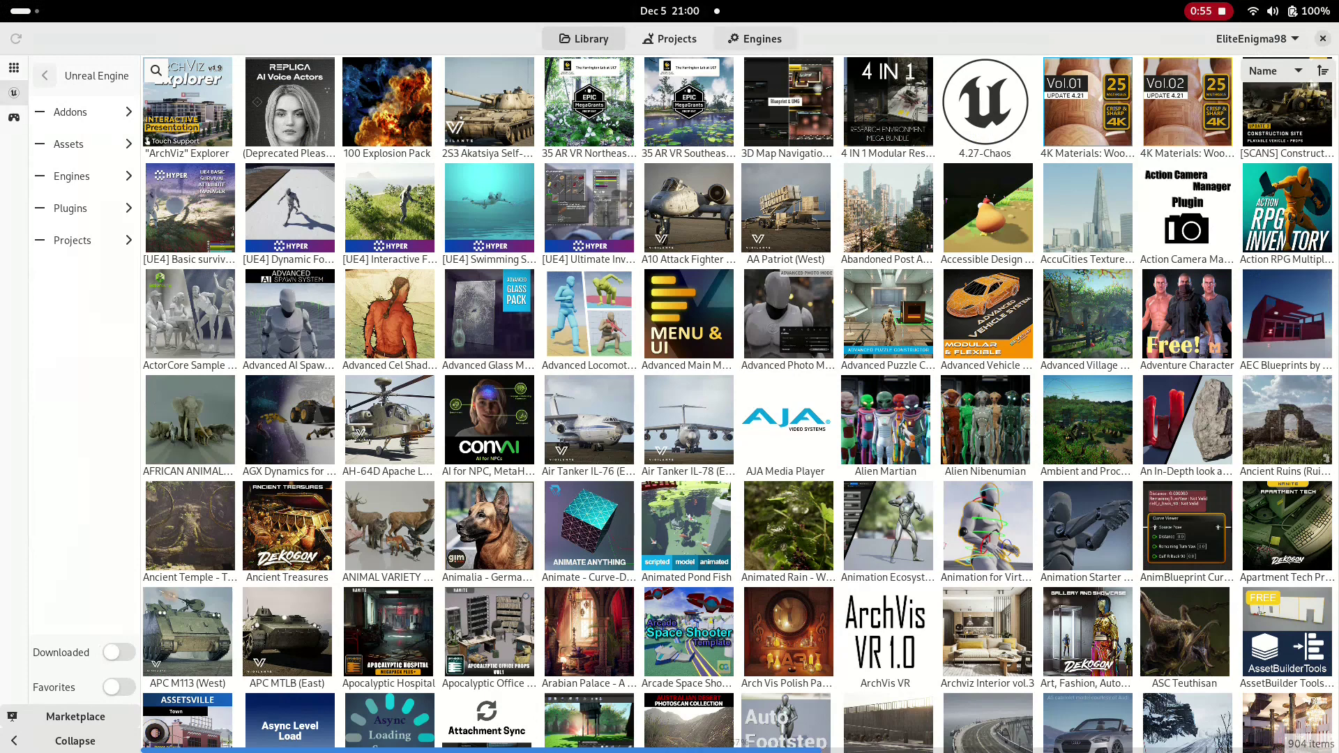
Examine the official and Docker engine installation options, keeping 5.3.2 as the version on the official source
left_click(755, 38)
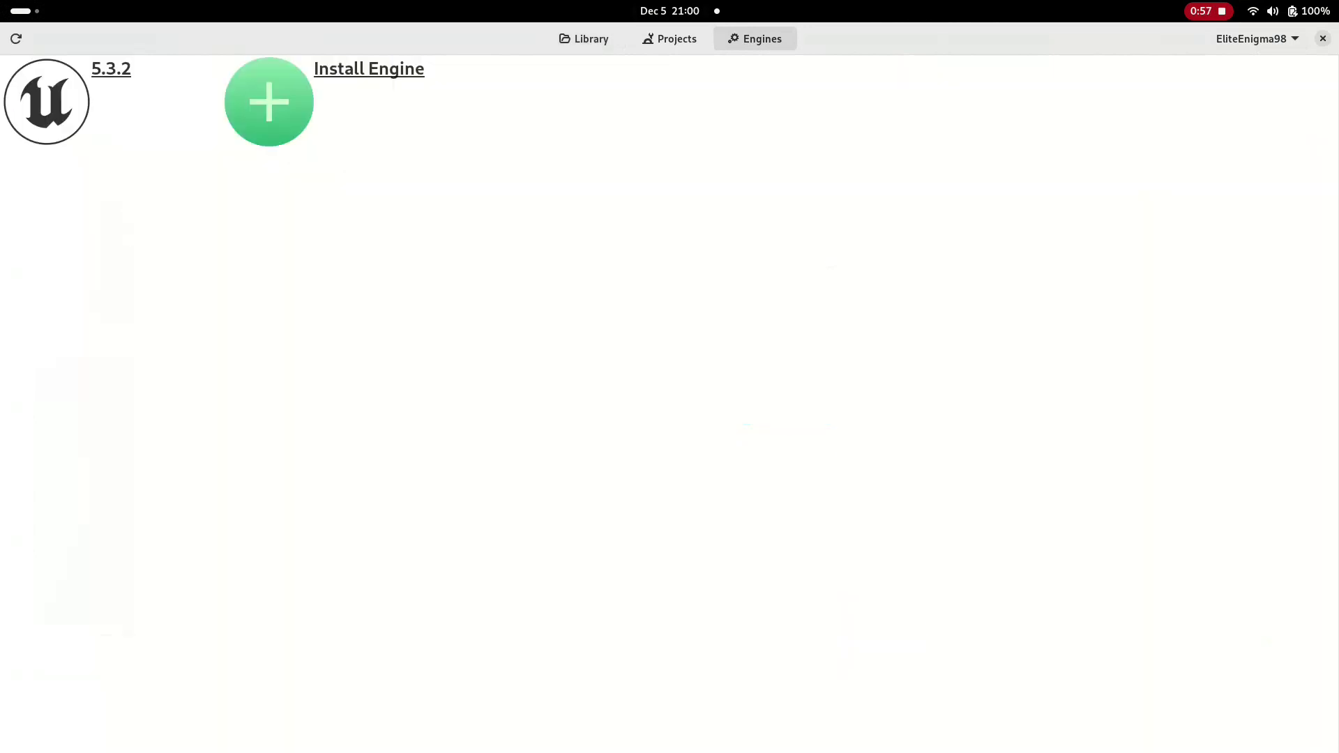
left_click(333, 102)
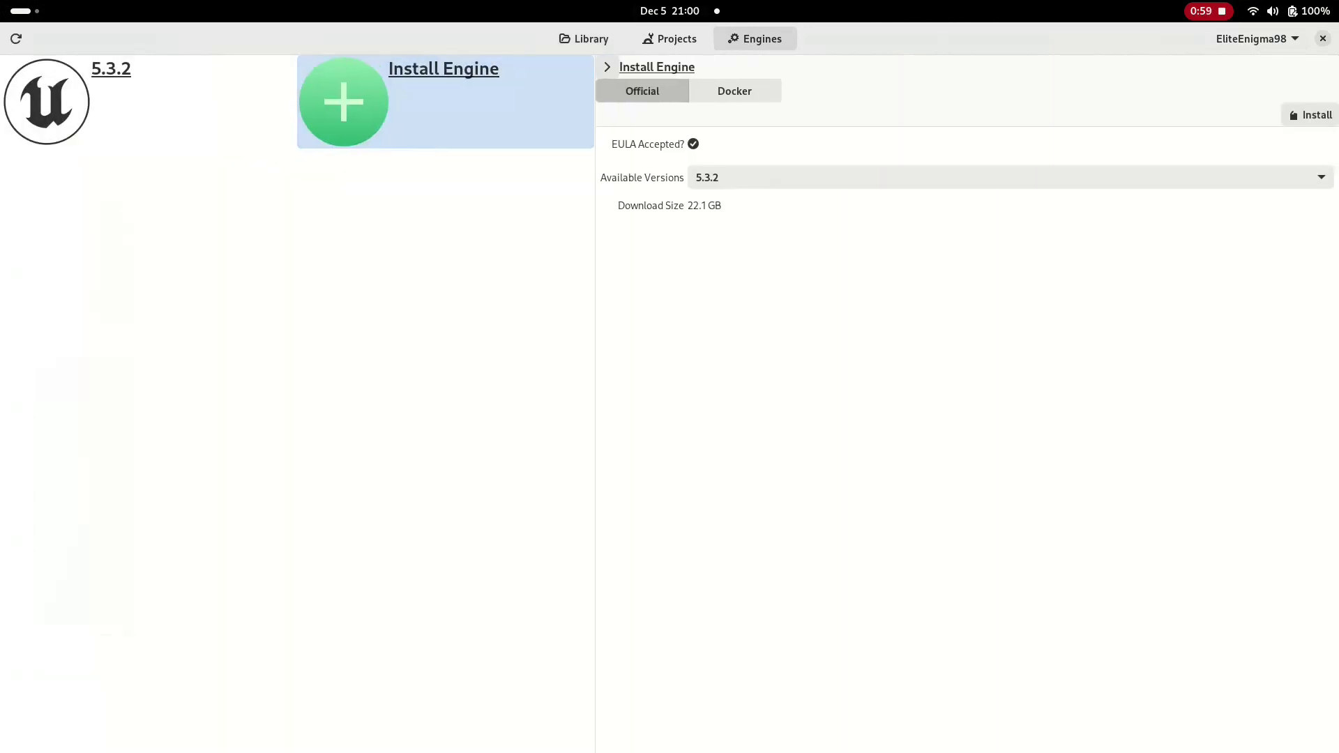
left_click(1010, 177)
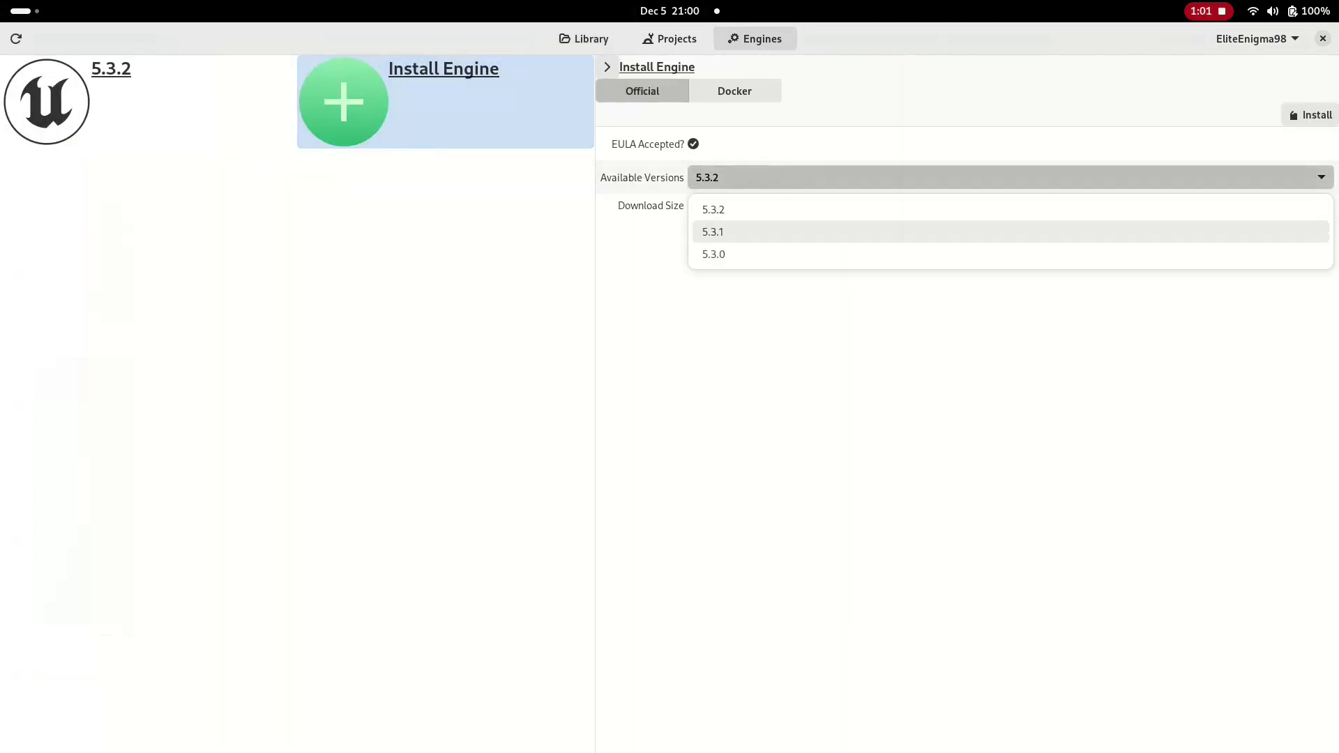
left_click(1010, 209)
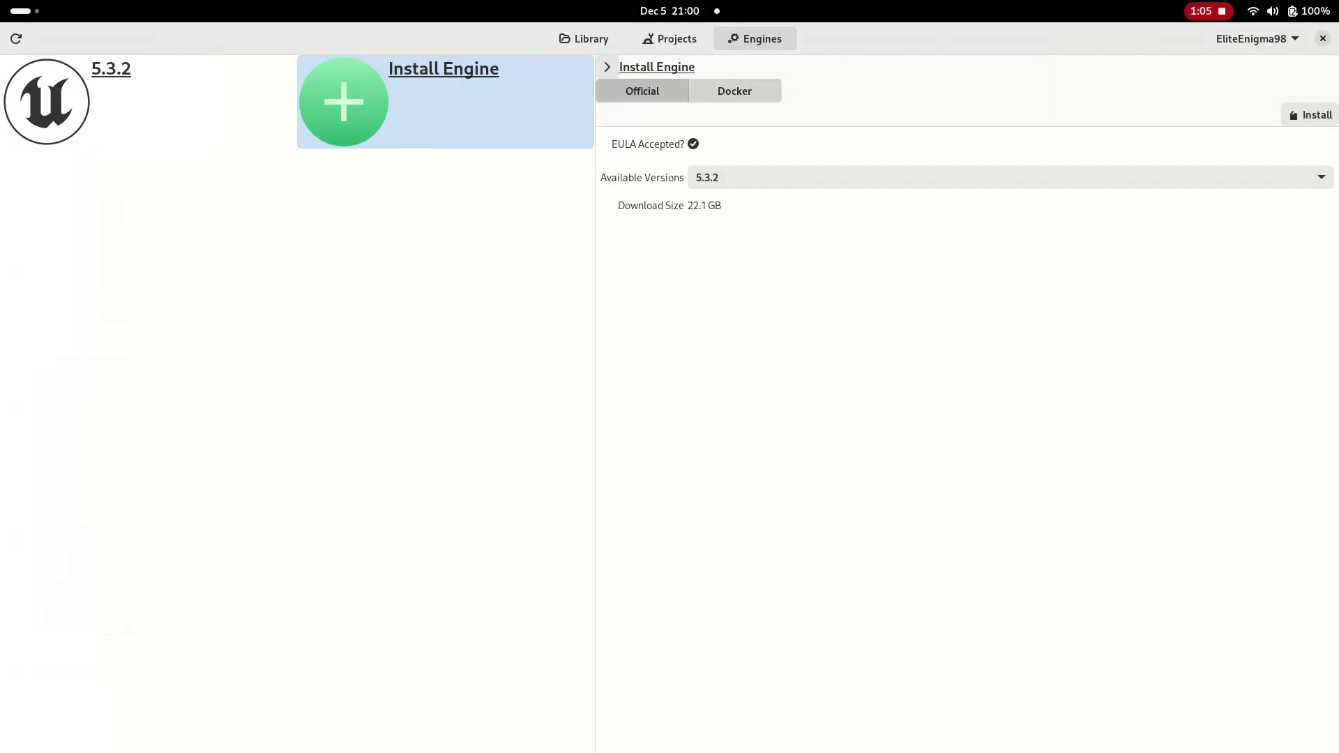
left_click(734, 90)
left_click(642, 91)
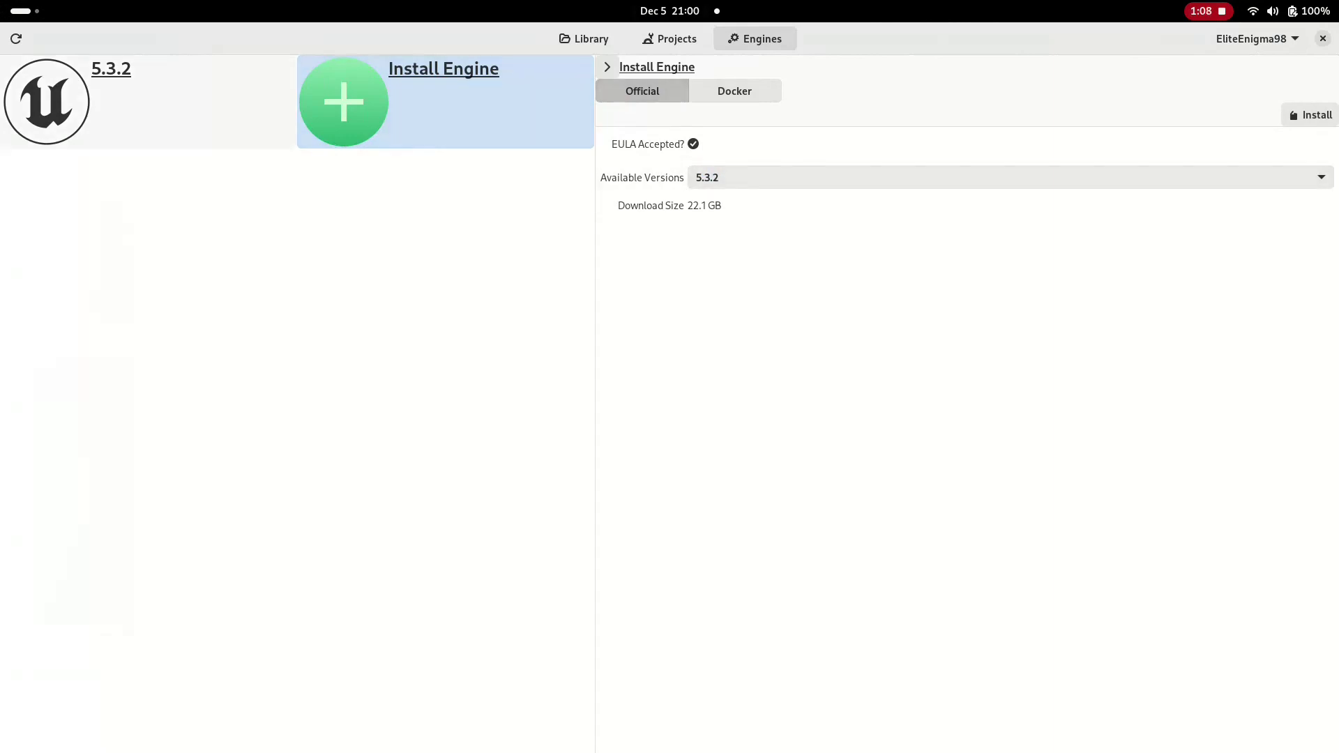
Launch the installed 5.3.2 engine and create a Third Person Blueprint game project named MyProject
left_click(148, 101)
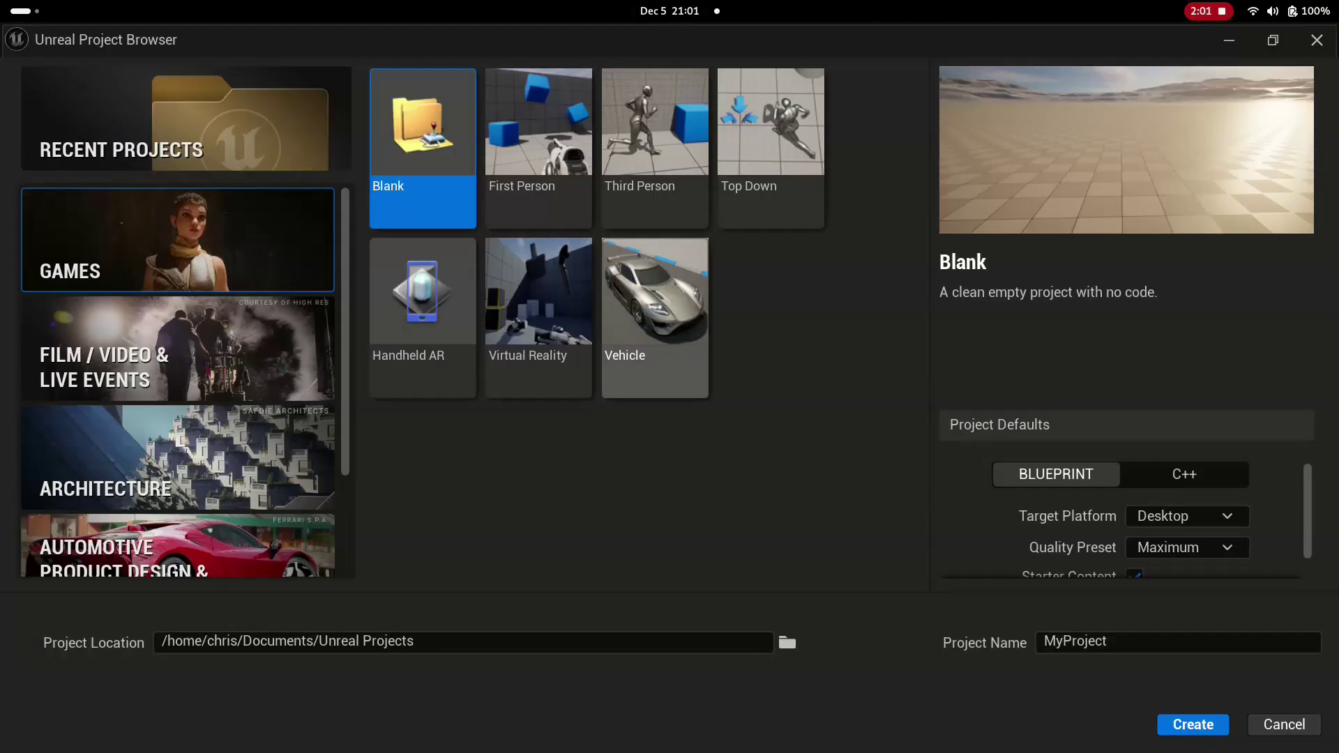
left_click(654, 148)
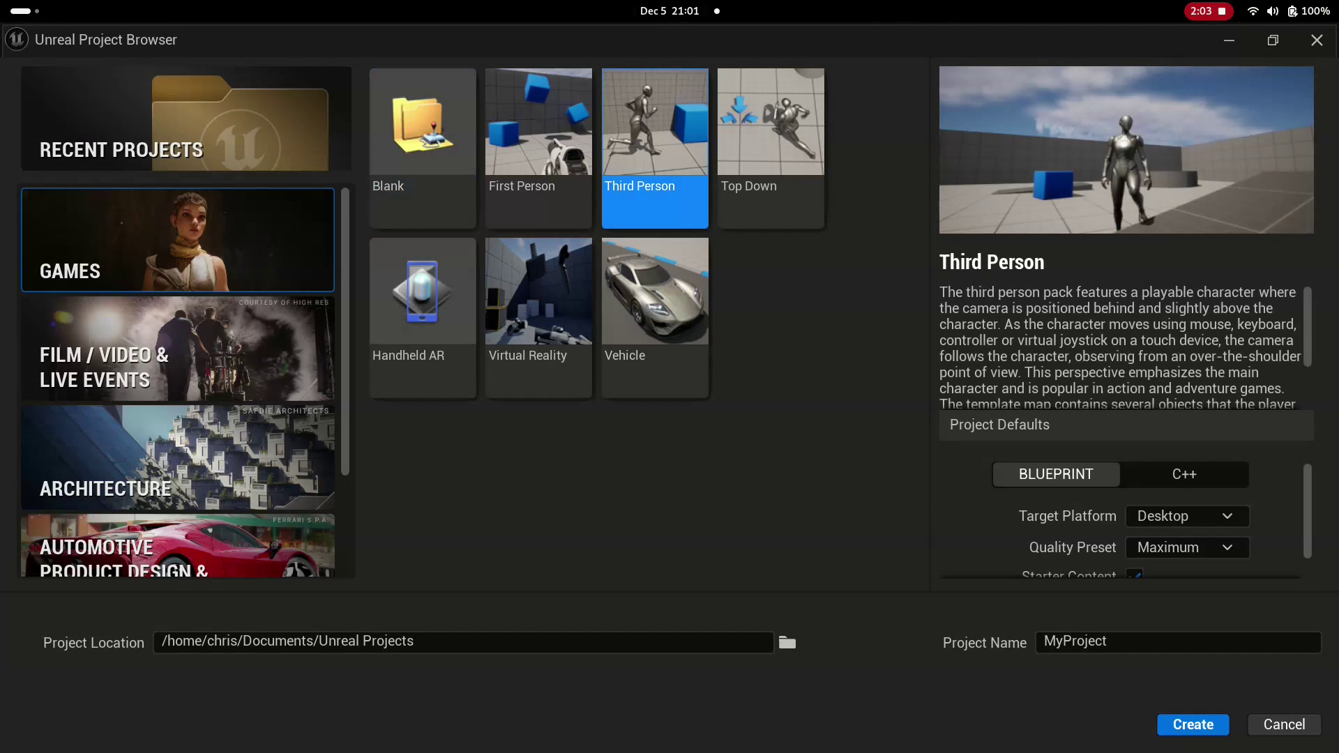
left_click(1076, 641)
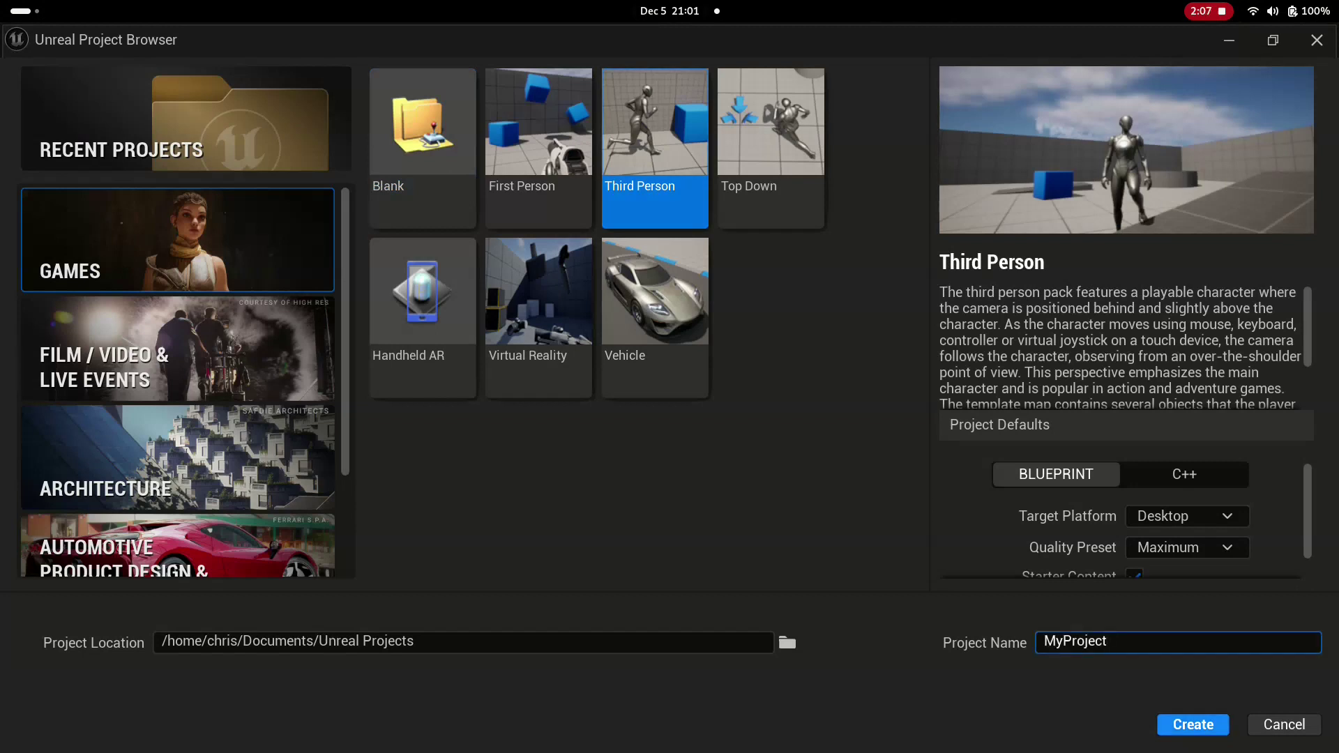
left_click(1193, 724)
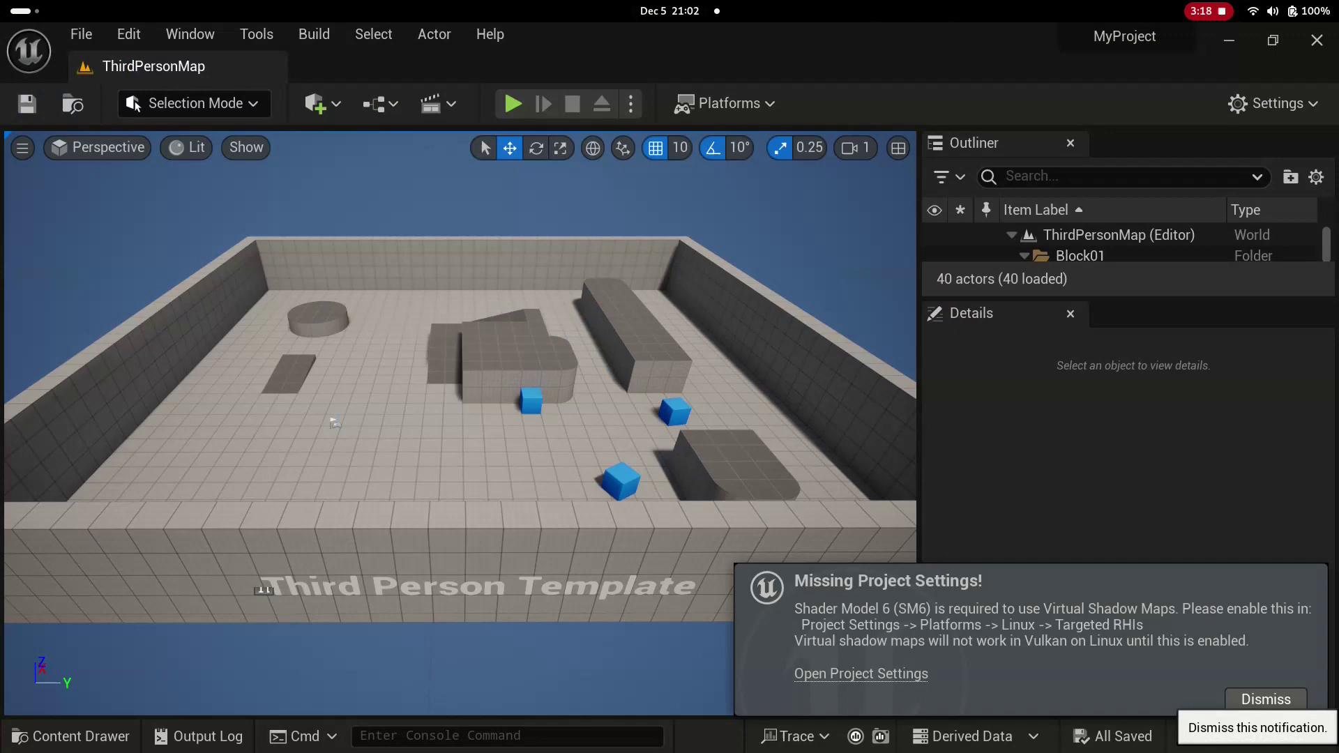
Dismiss the missing project settings notification and playtest the ThirdPersonMap level by running the character forward
left_click(1266, 697)
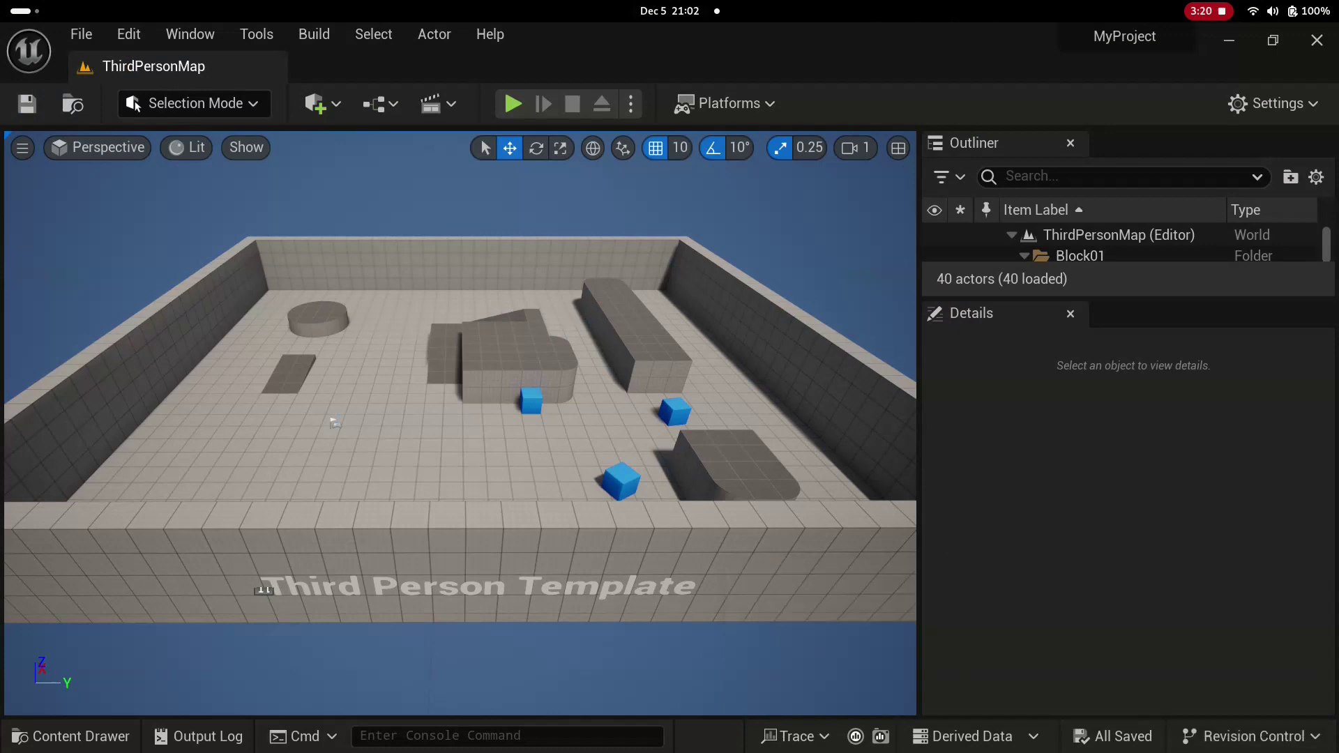
right_click_drag(460, 422, 408, 423)
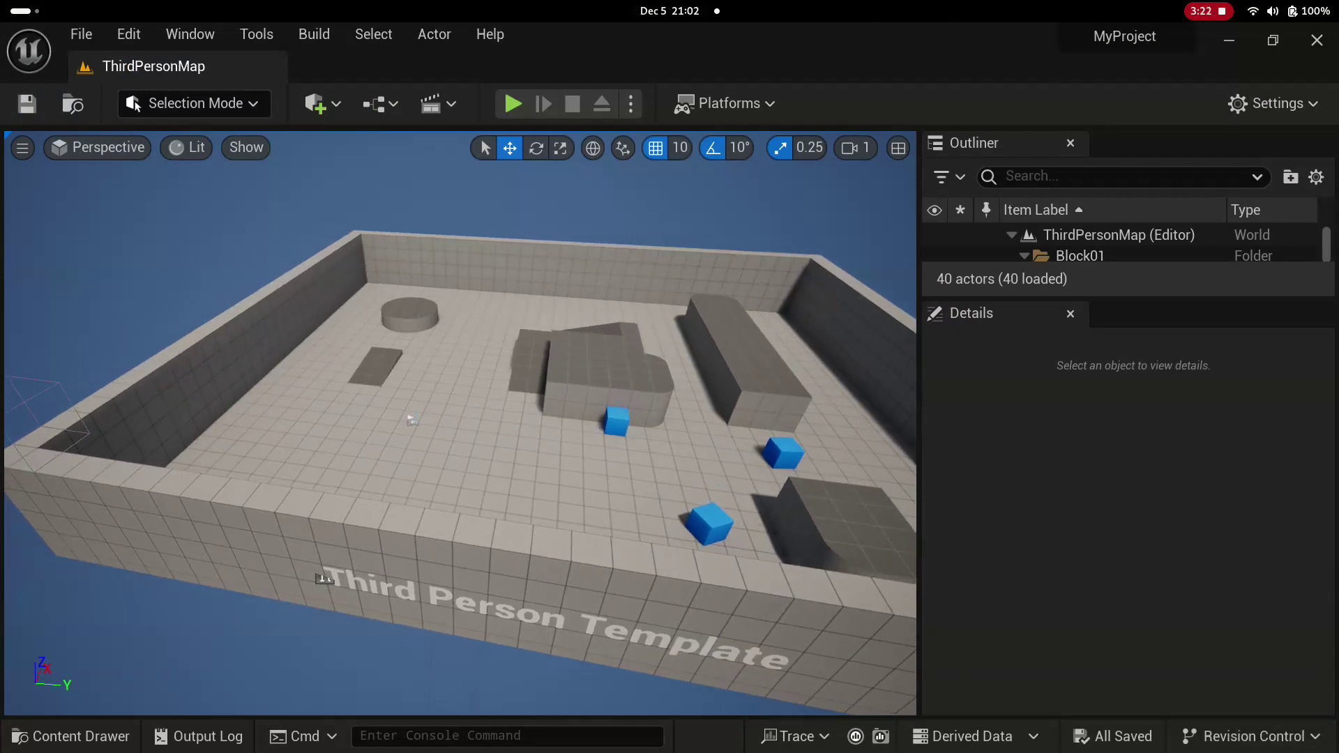
key("alt+p")
left_click(460, 423)
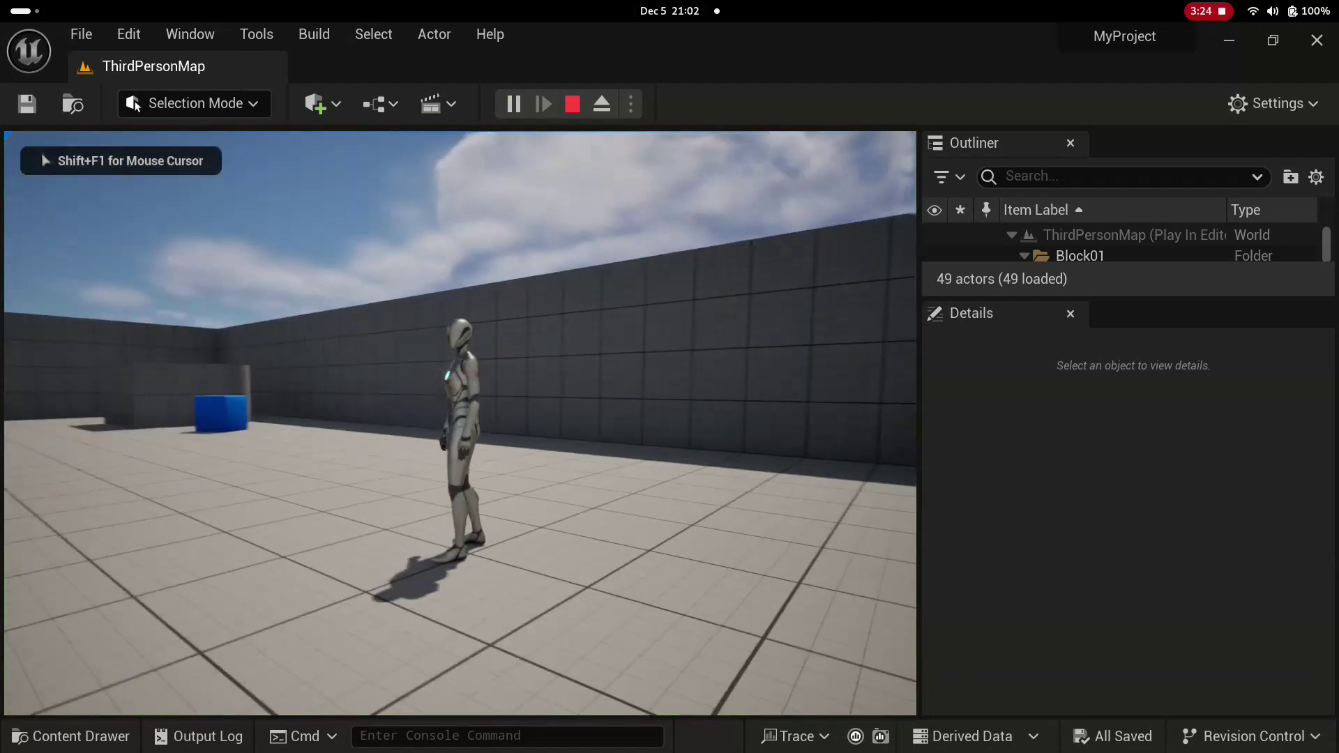
key("w")
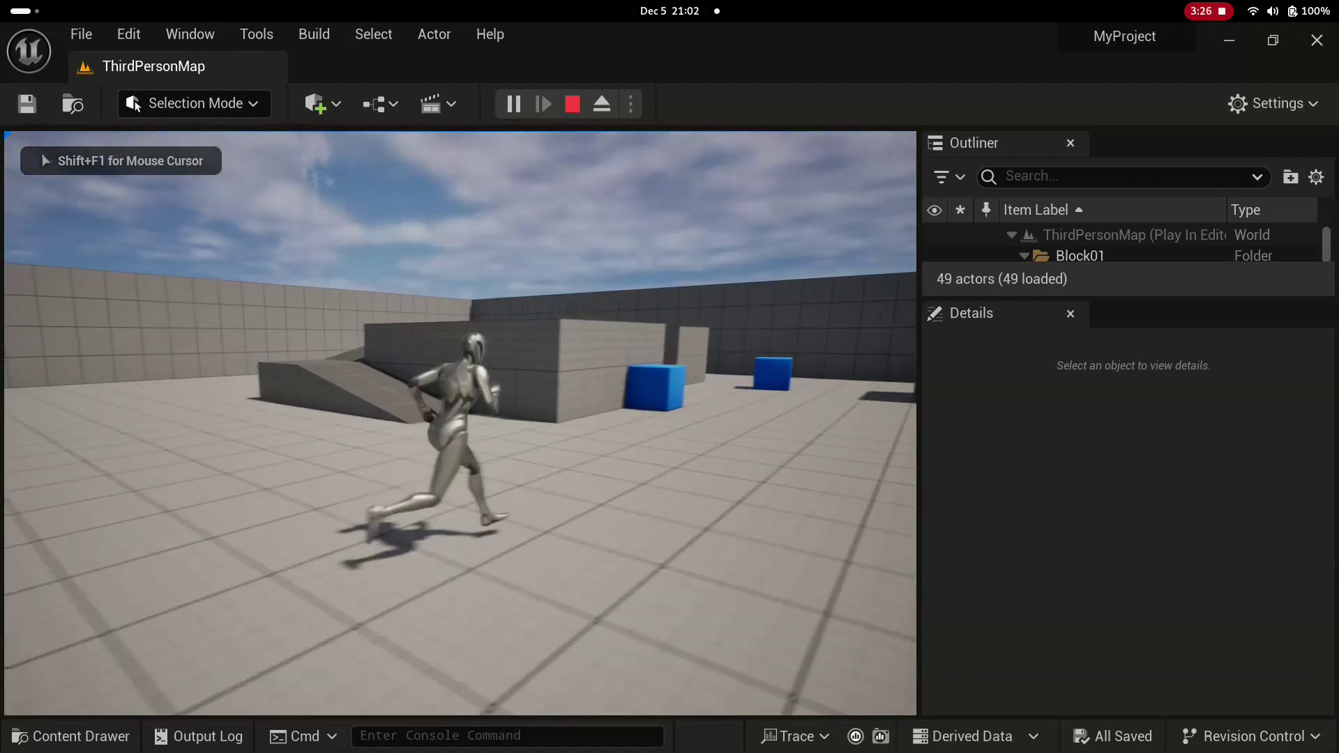
key("Escape")
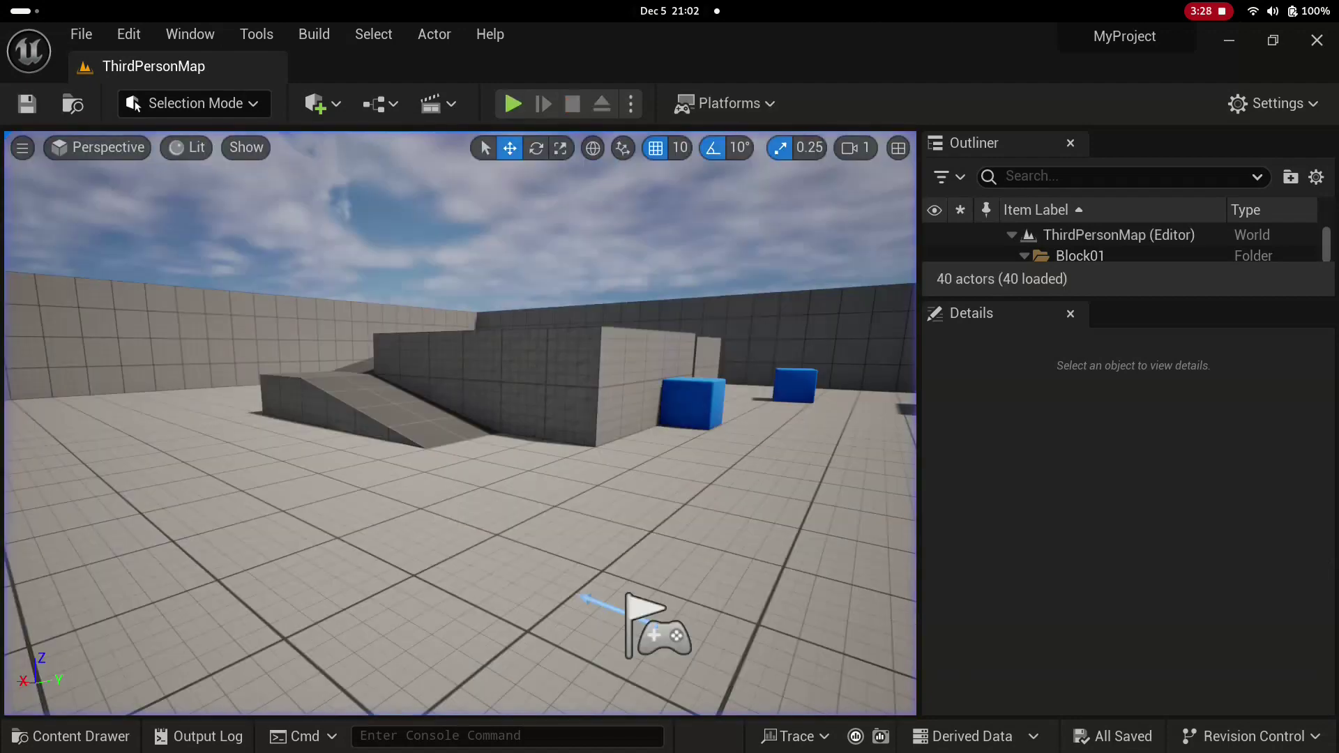
Examine the installed plugins in the project's plugin browser and close it
left_click(129, 35)
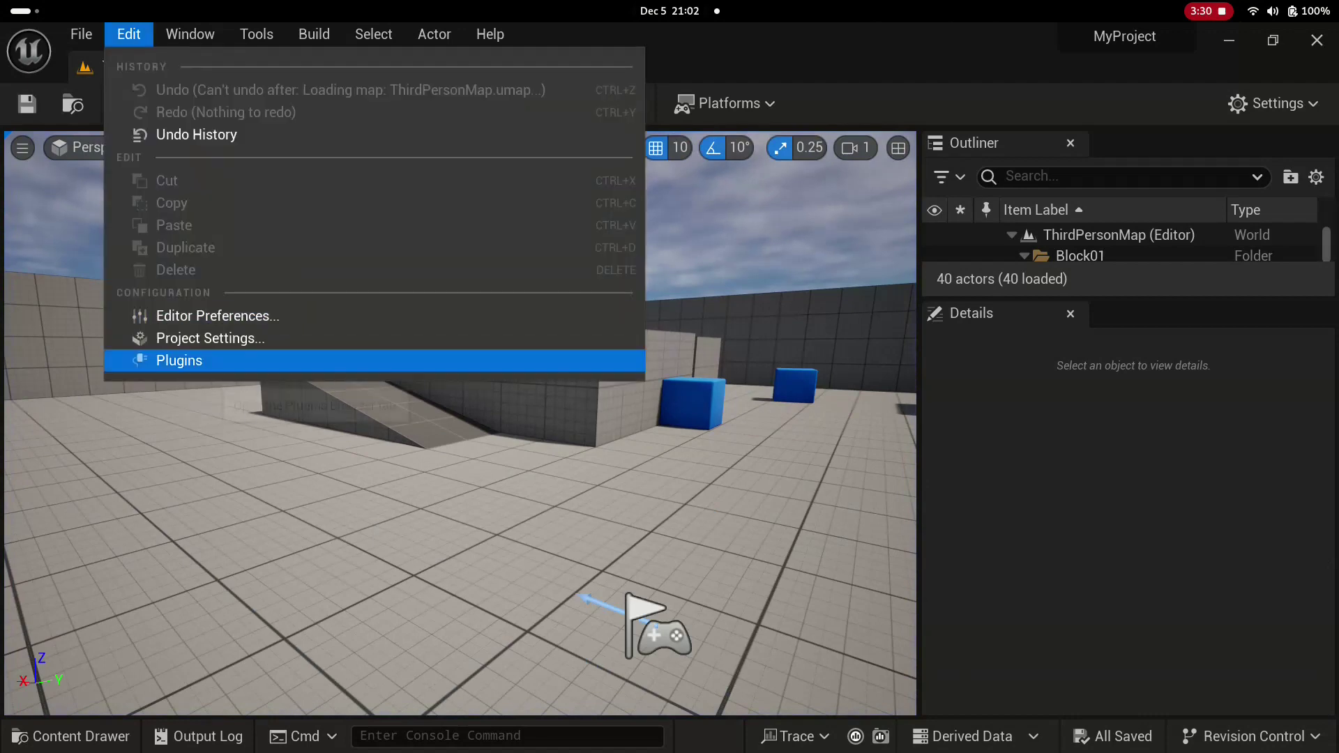
left_click(195, 362)
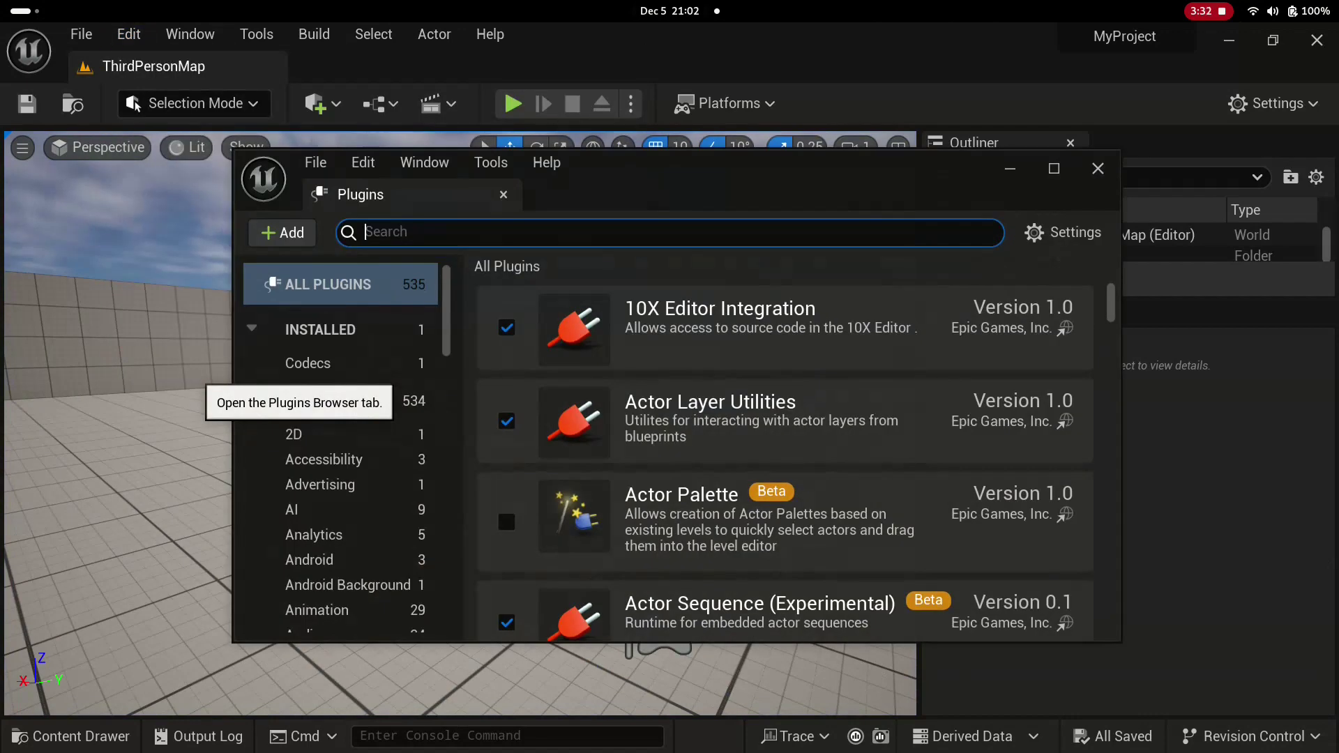
left_click(1054, 168)
left_click(85, 201)
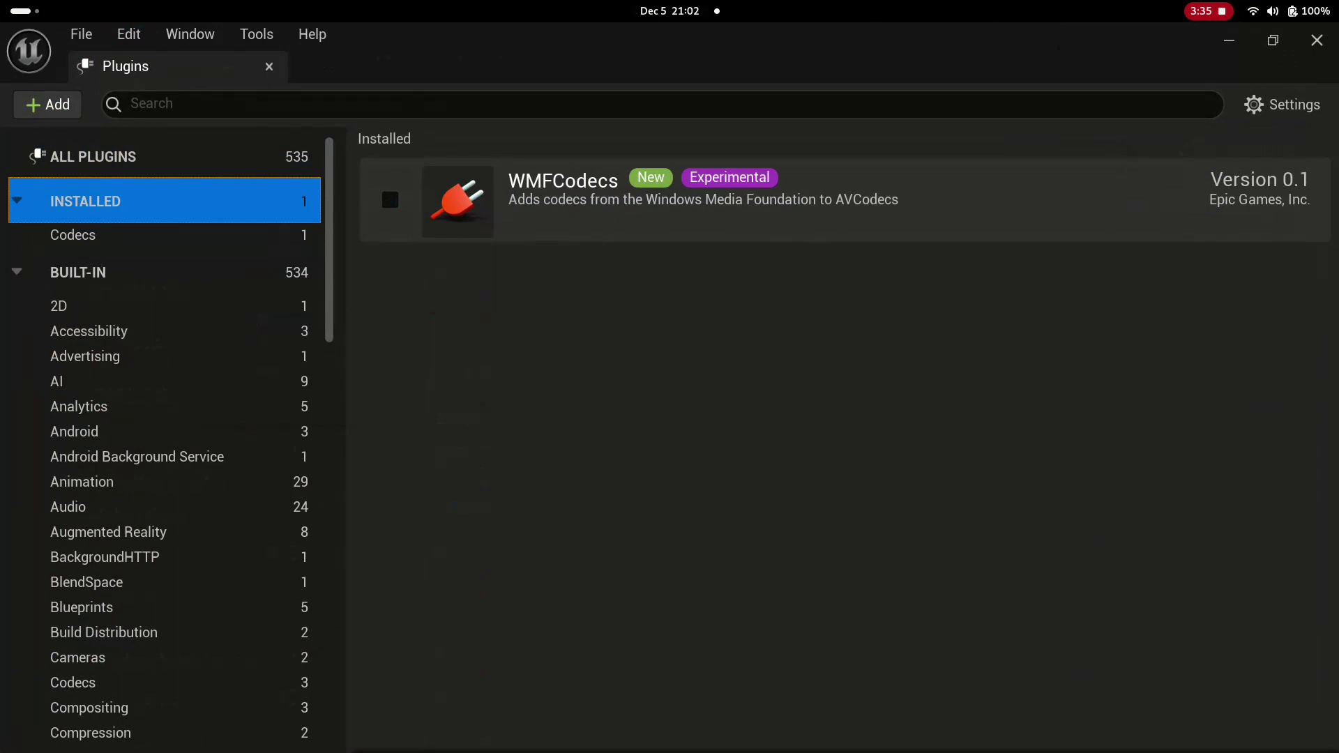
left_click(269, 67)
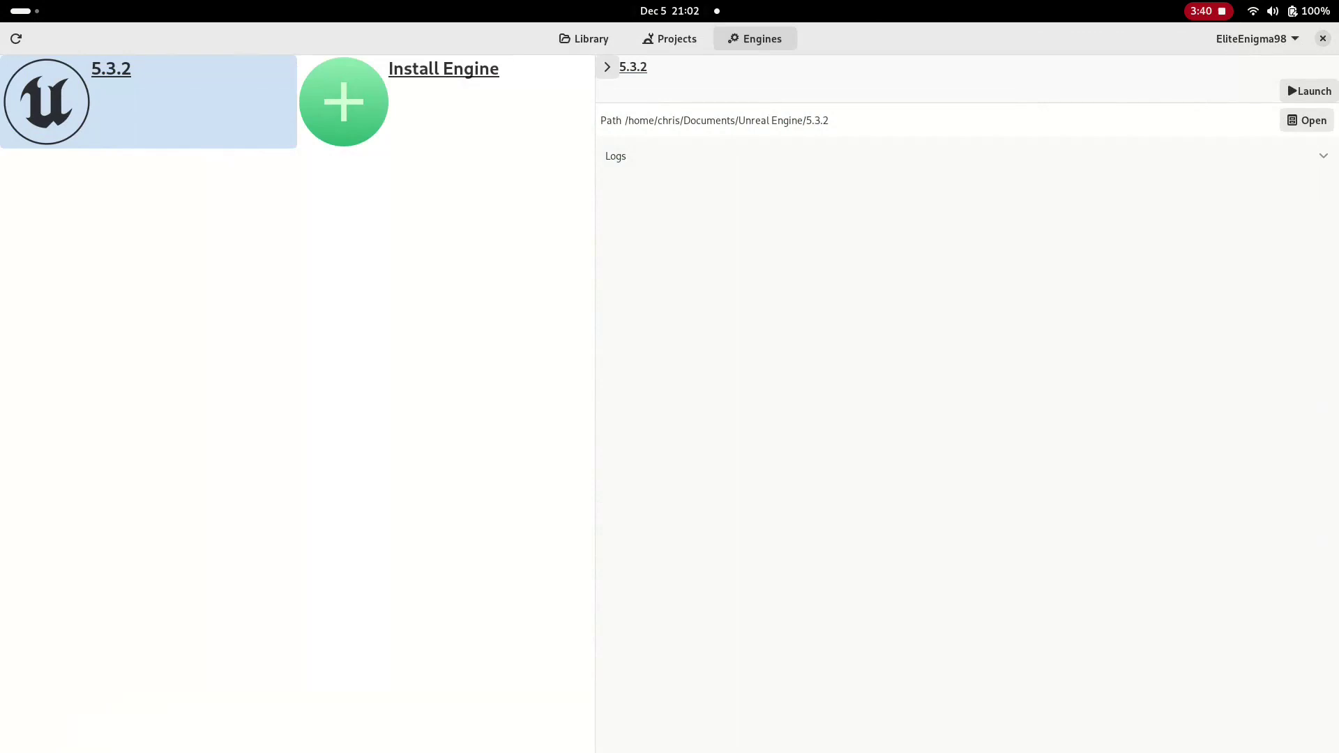
Filter the Epic Asset Manager library to engine plugins and open the Blockout Tools Plugin details
left_click(583, 39)
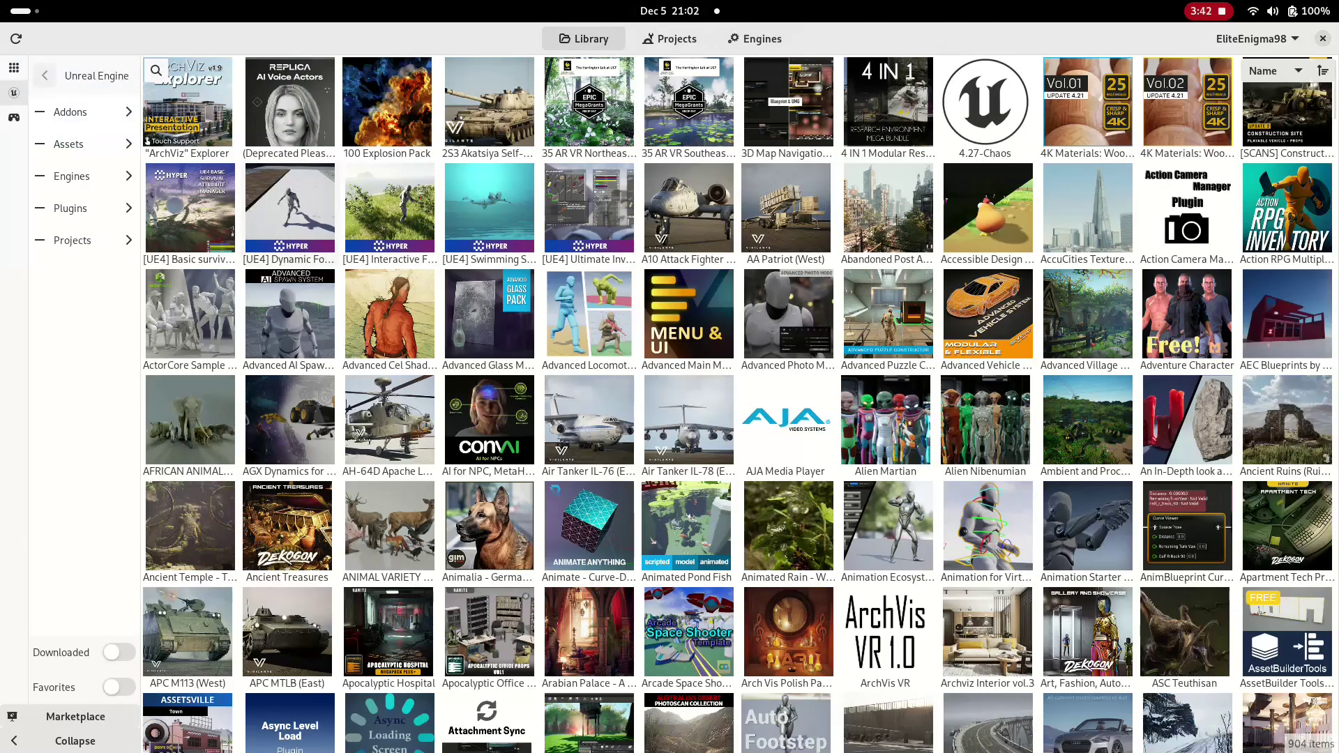
left_click(72, 208)
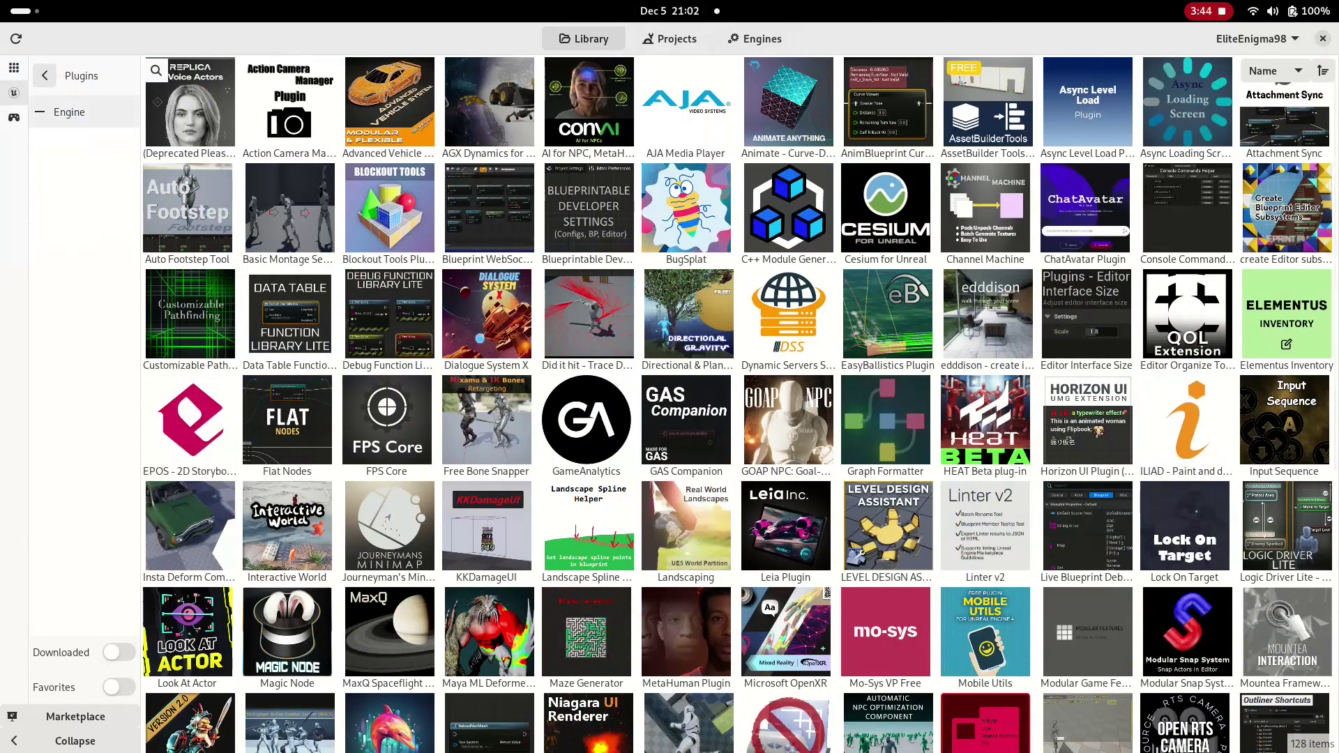
left_click(84, 112)
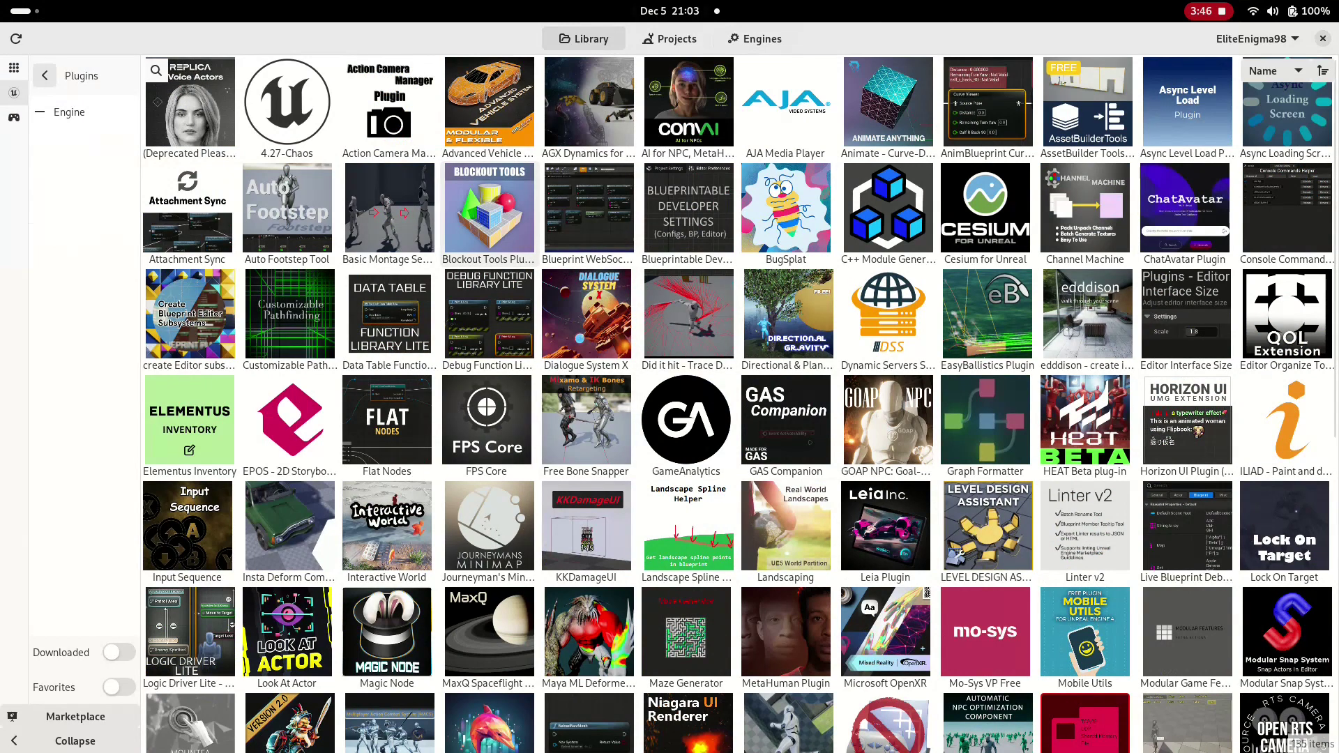
left_click(489, 209)
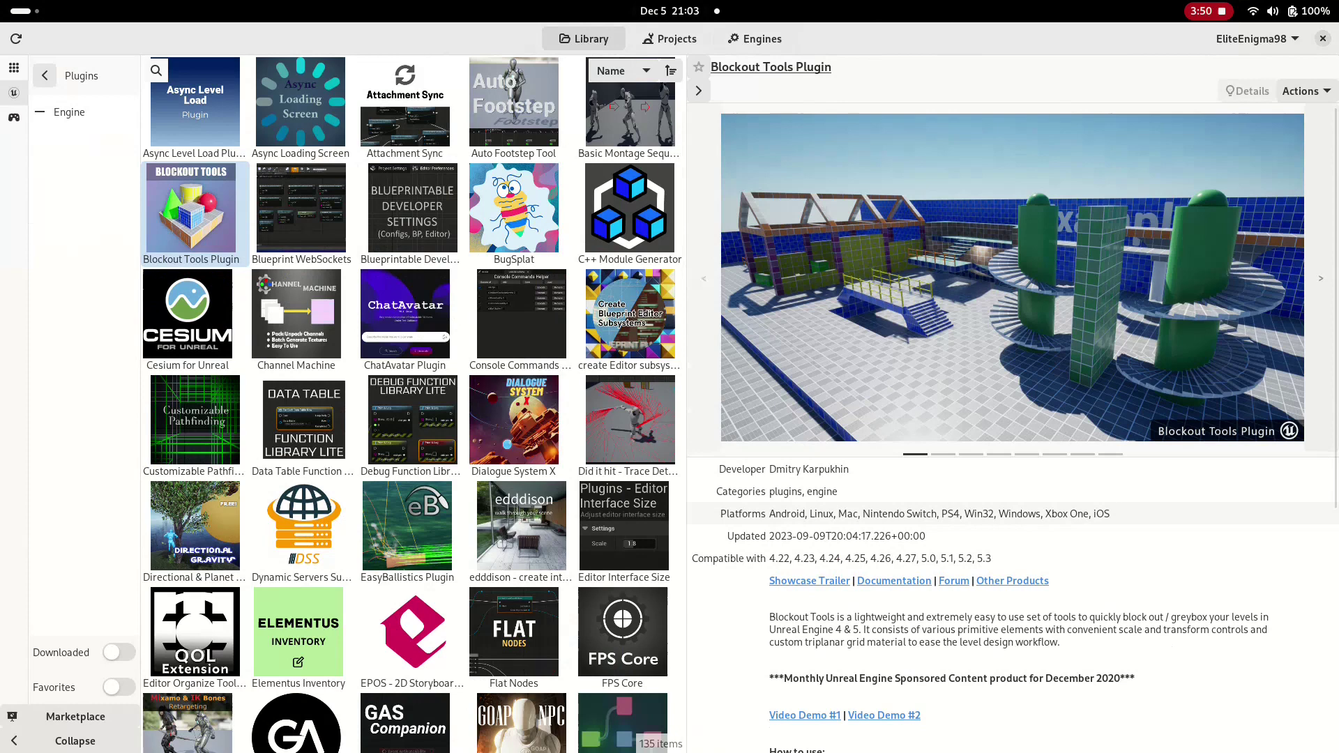
Download version 5.3-1.51 of the Blockout Tools Plugin to the default EpicVault folder
left_click(1306, 90)
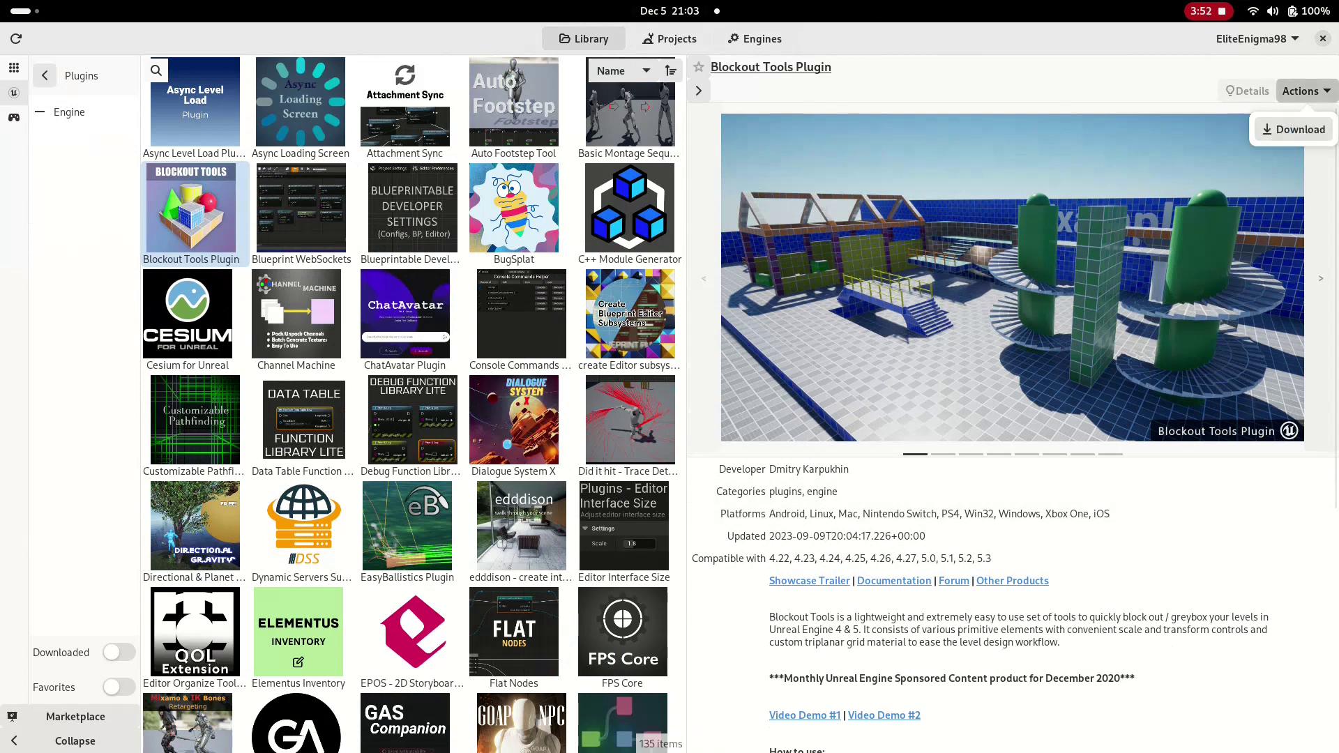
left_click(1294, 128)
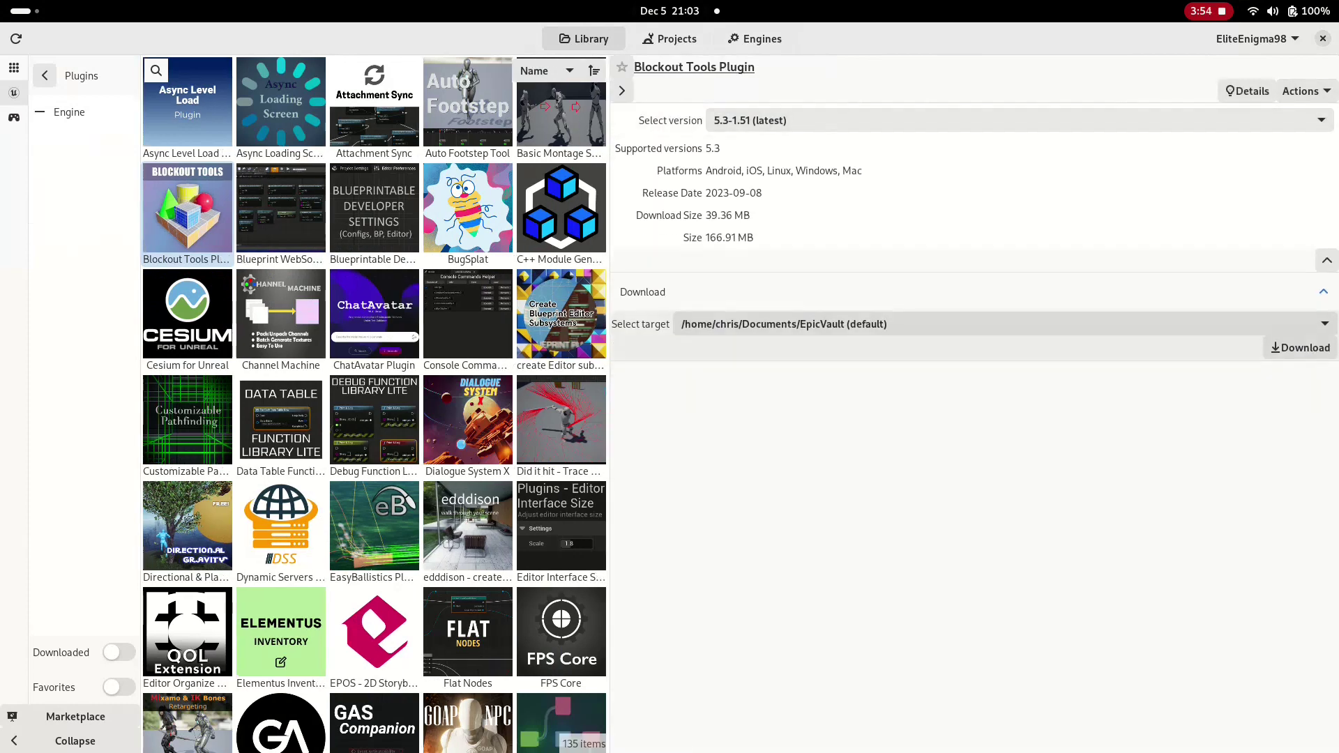
left_click(1004, 323)
left_click(1005, 324)
left_click(1019, 120)
left_click(1019, 120)
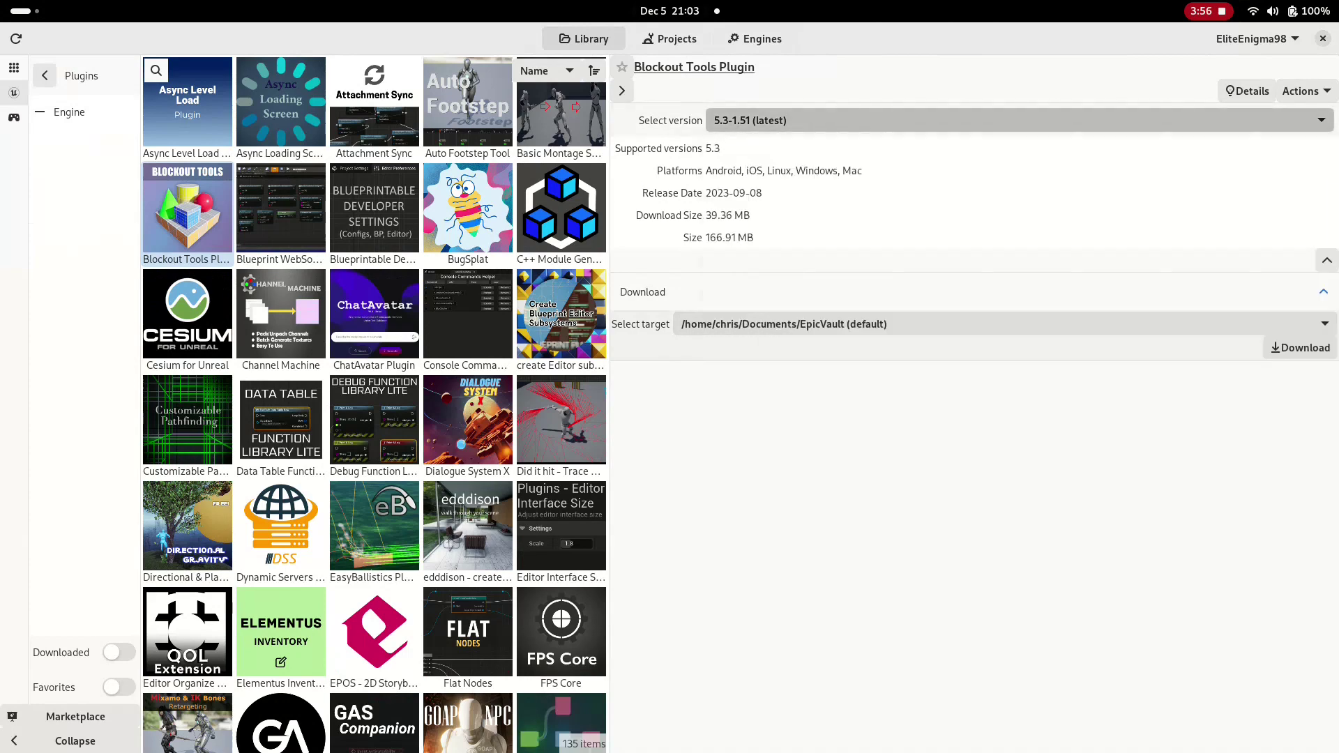
left_click(1300, 347)
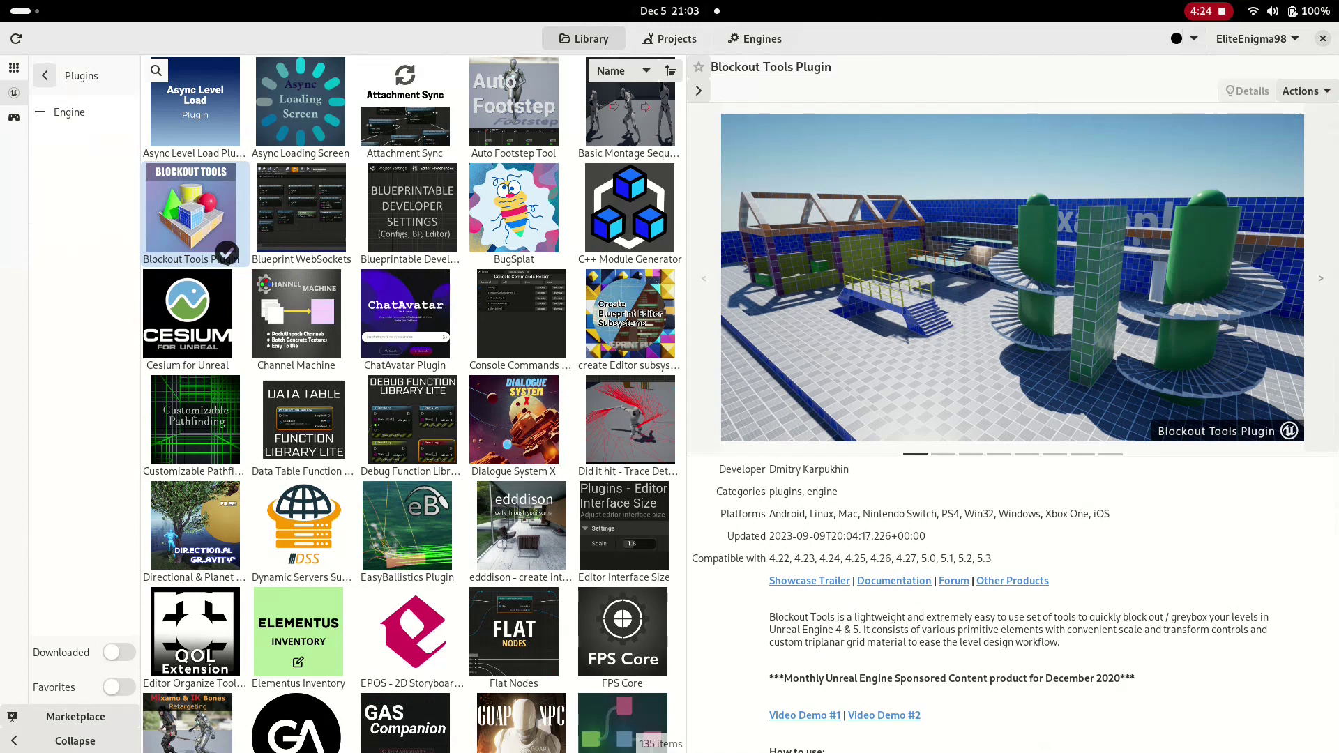
Launch MyProject from the projects list and clear the missing project settings notification and the floating Content Browser window
left_click(669, 38)
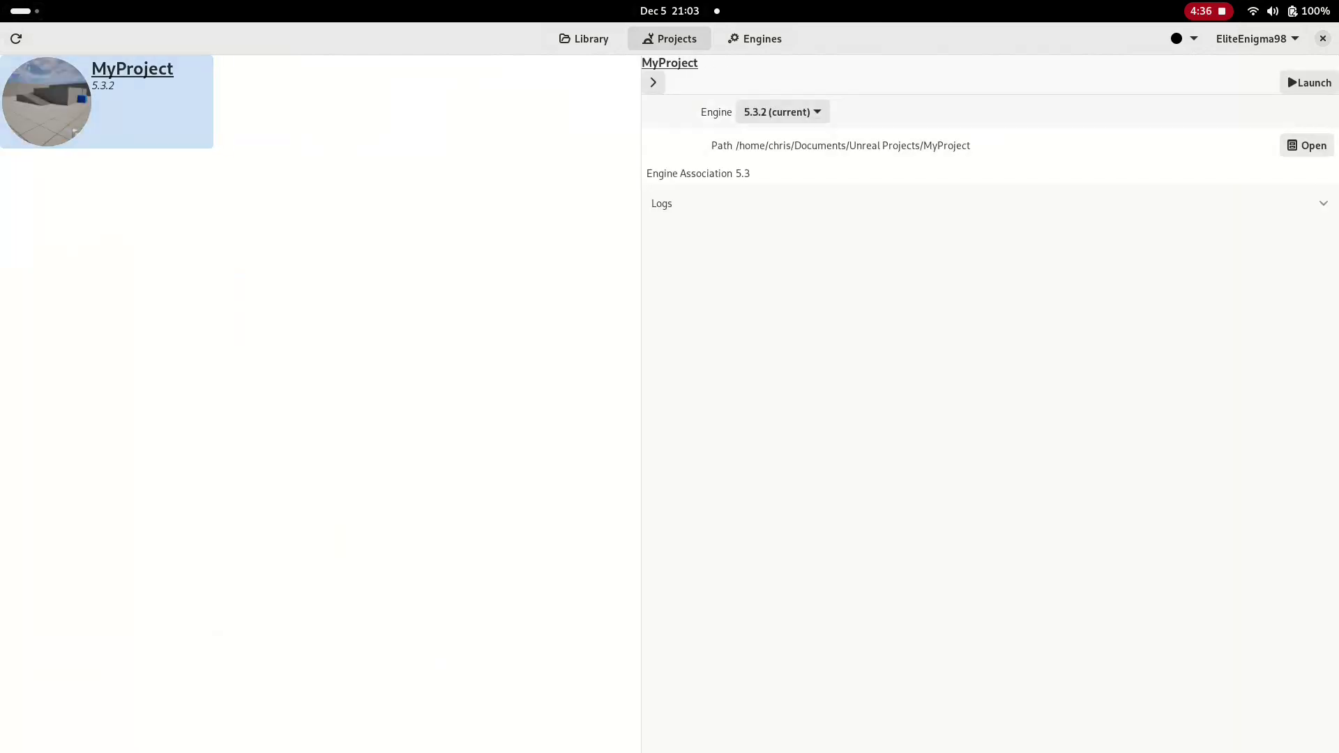
left_click(1309, 82)
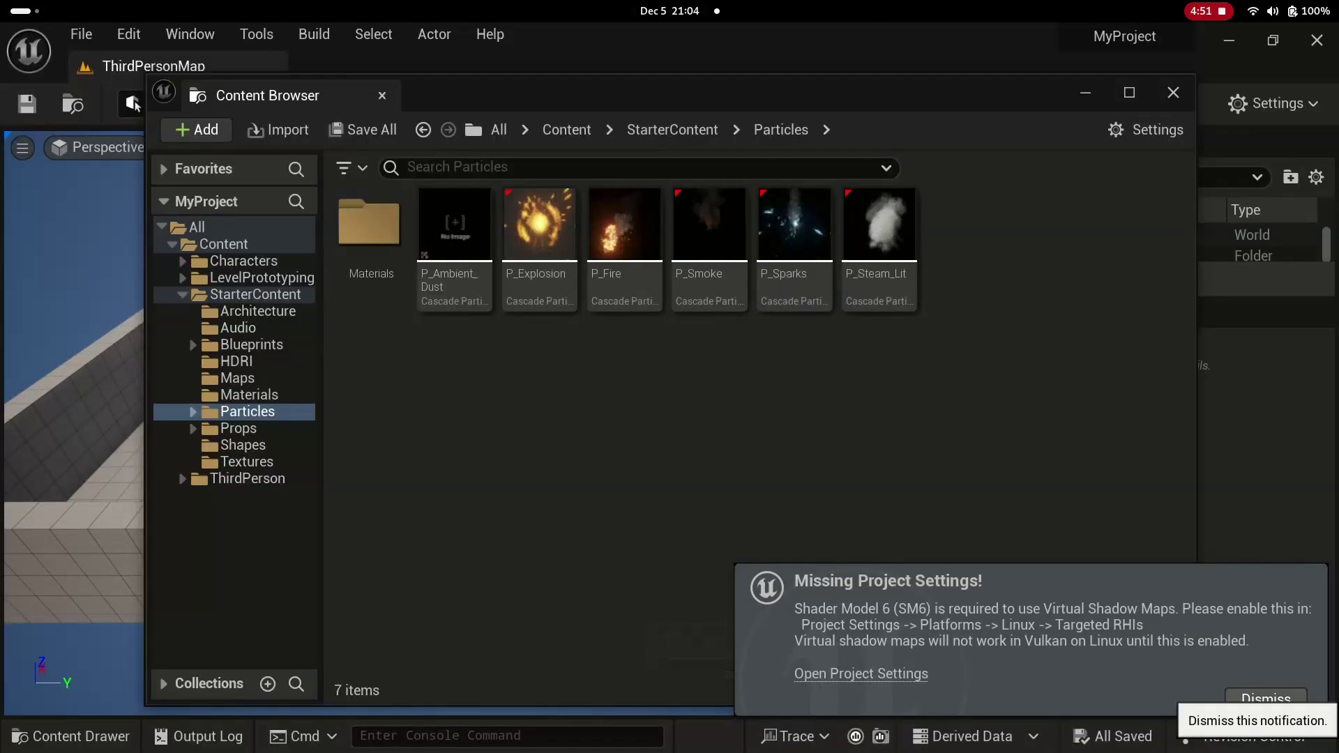
left_click(1266, 697)
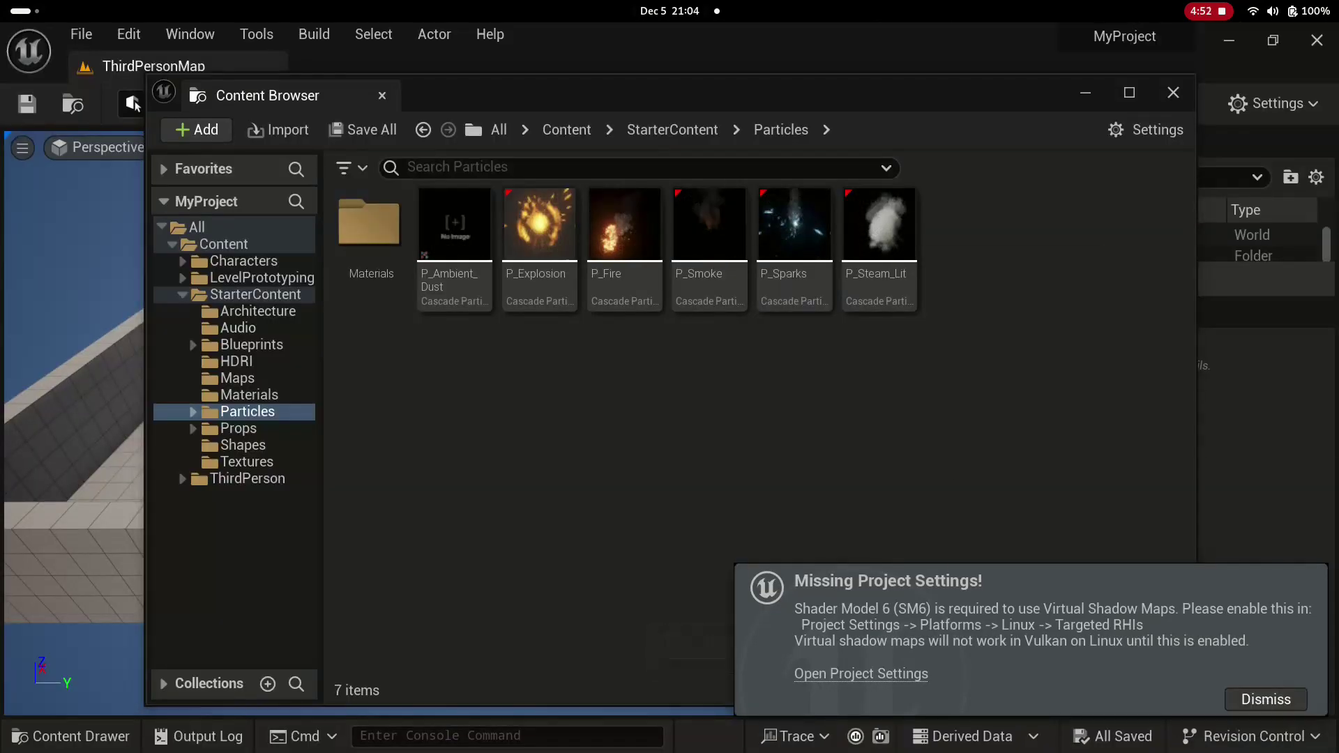
left_click(1173, 93)
mouse_move(1, 0)
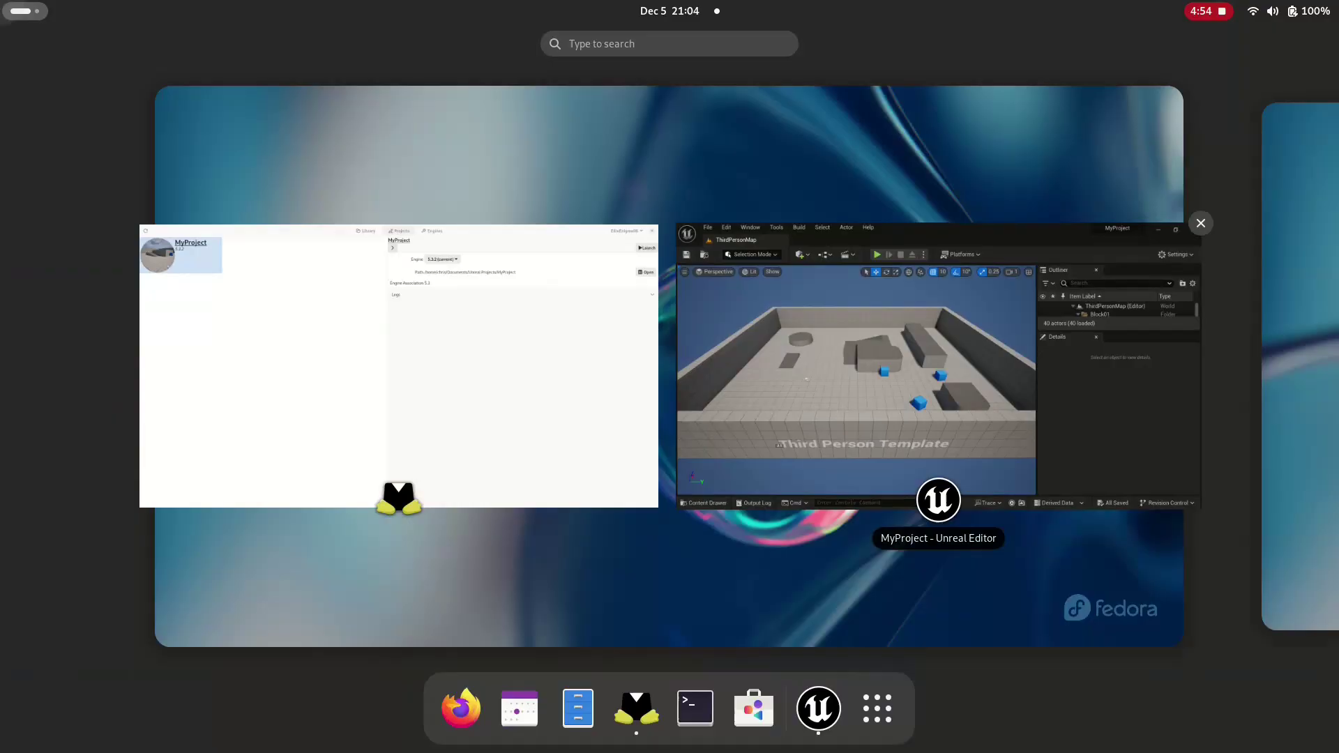
left_click(932, 365)
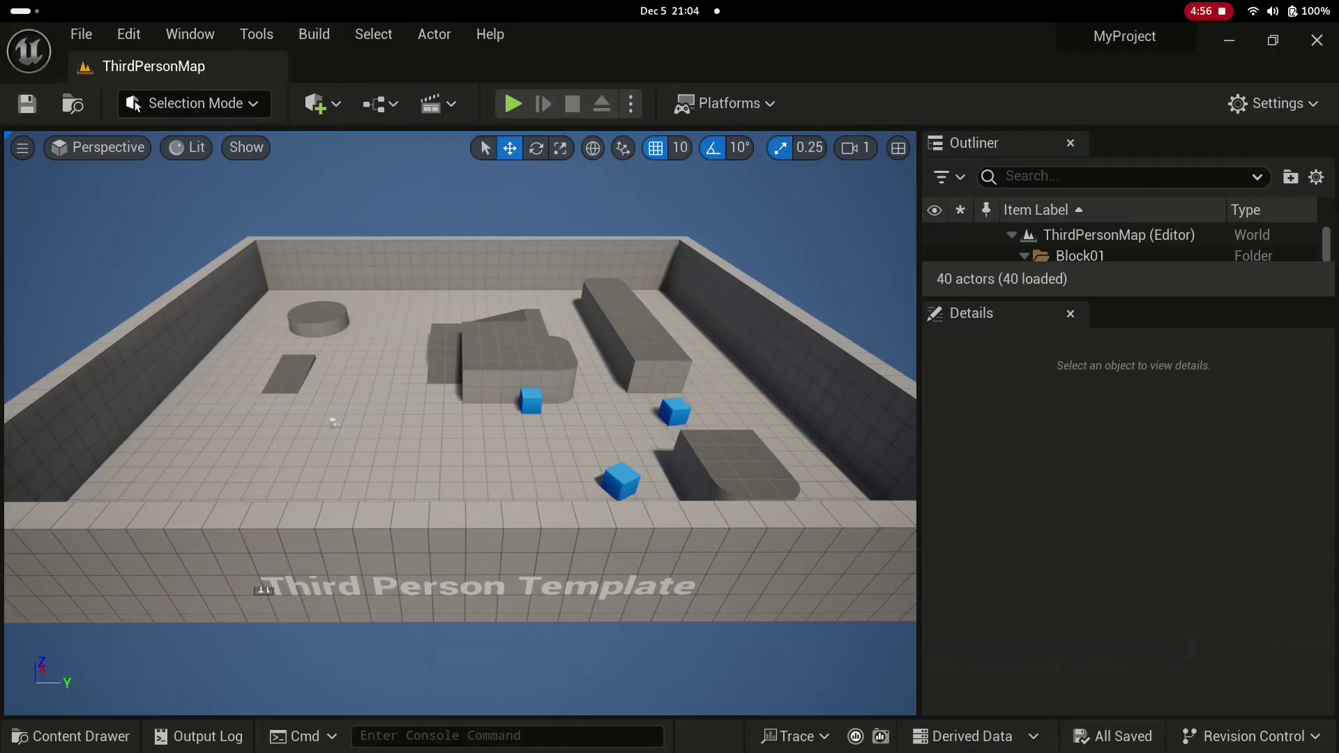
Search the project's plugin browser for "block", and close both the plugin browser and the Unreal Editor
left_click(129, 34)
left_click(179, 360)
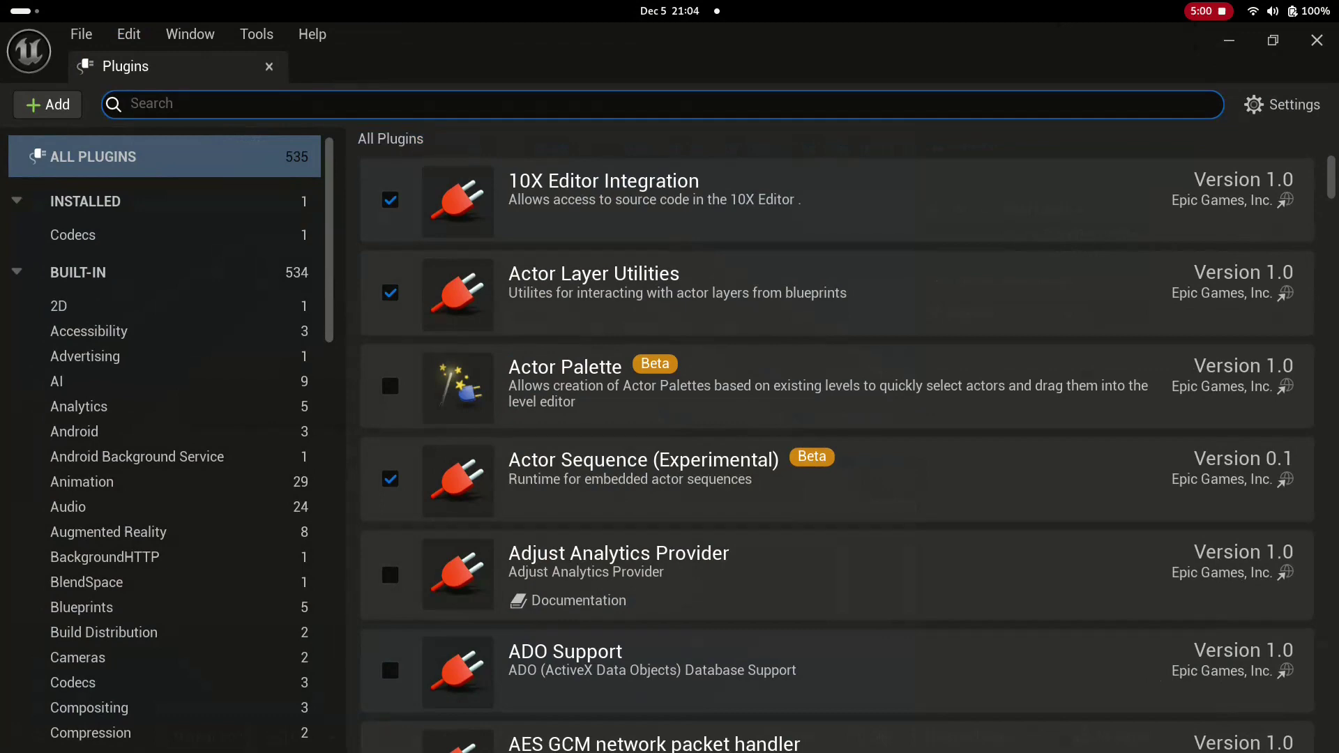
type("block")
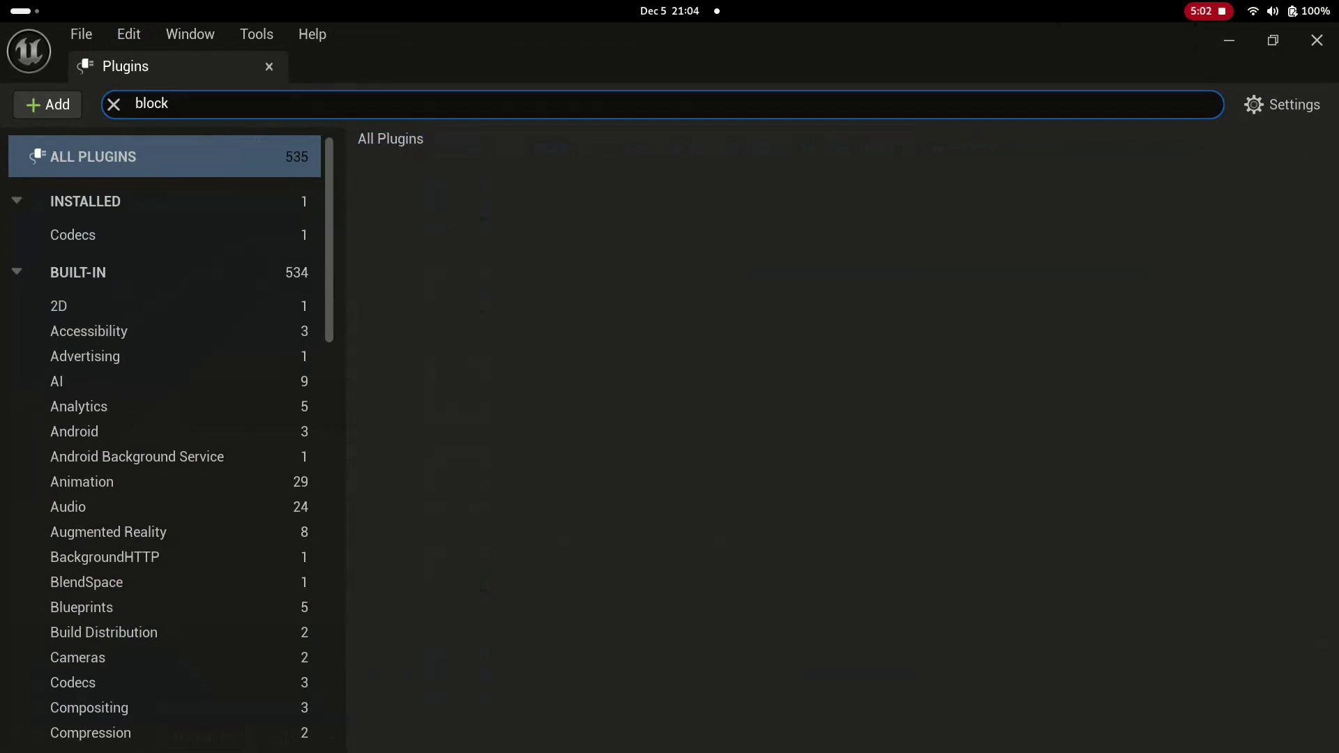
left_click(269, 66)
left_click(1315, 40)
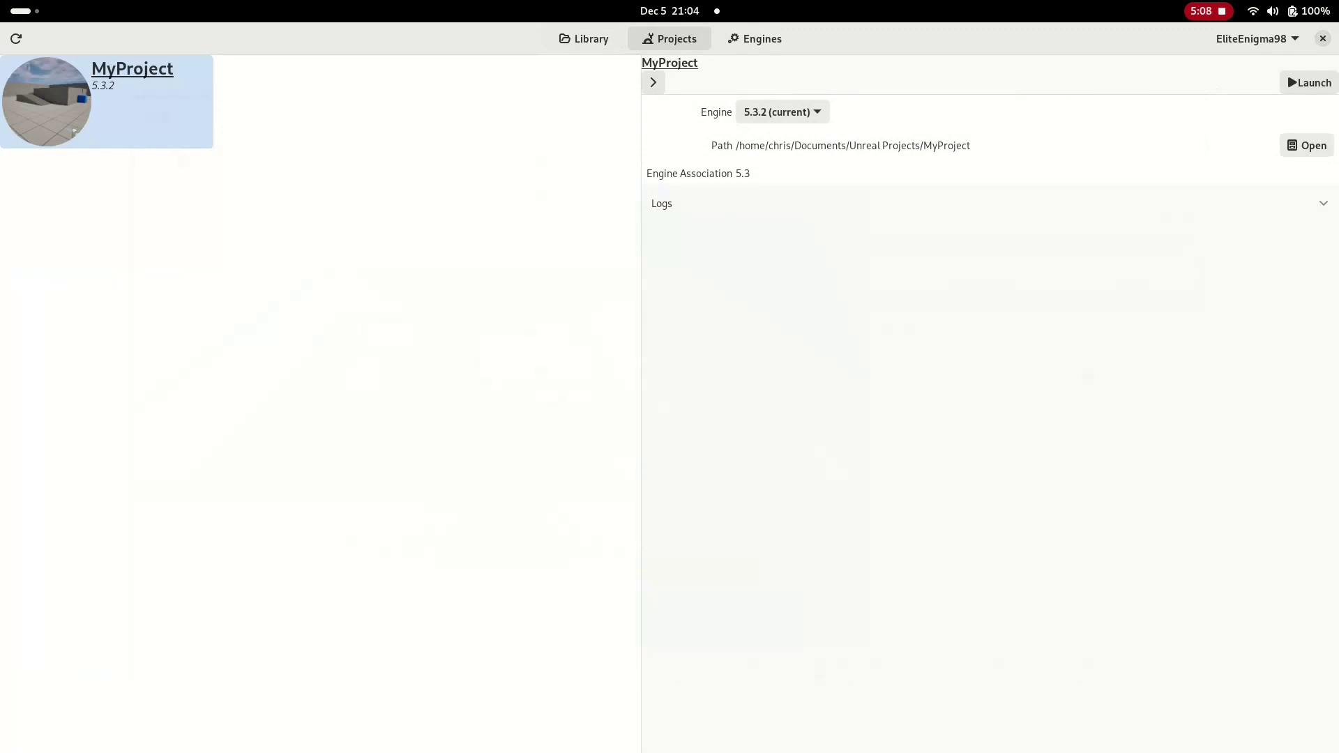
In Files, put the Marketplace folder from Documents/EpicVault/BlockoutToolsPlugin_5.3/data/Engine/Plugins on the clipboard
left_click(24, 10)
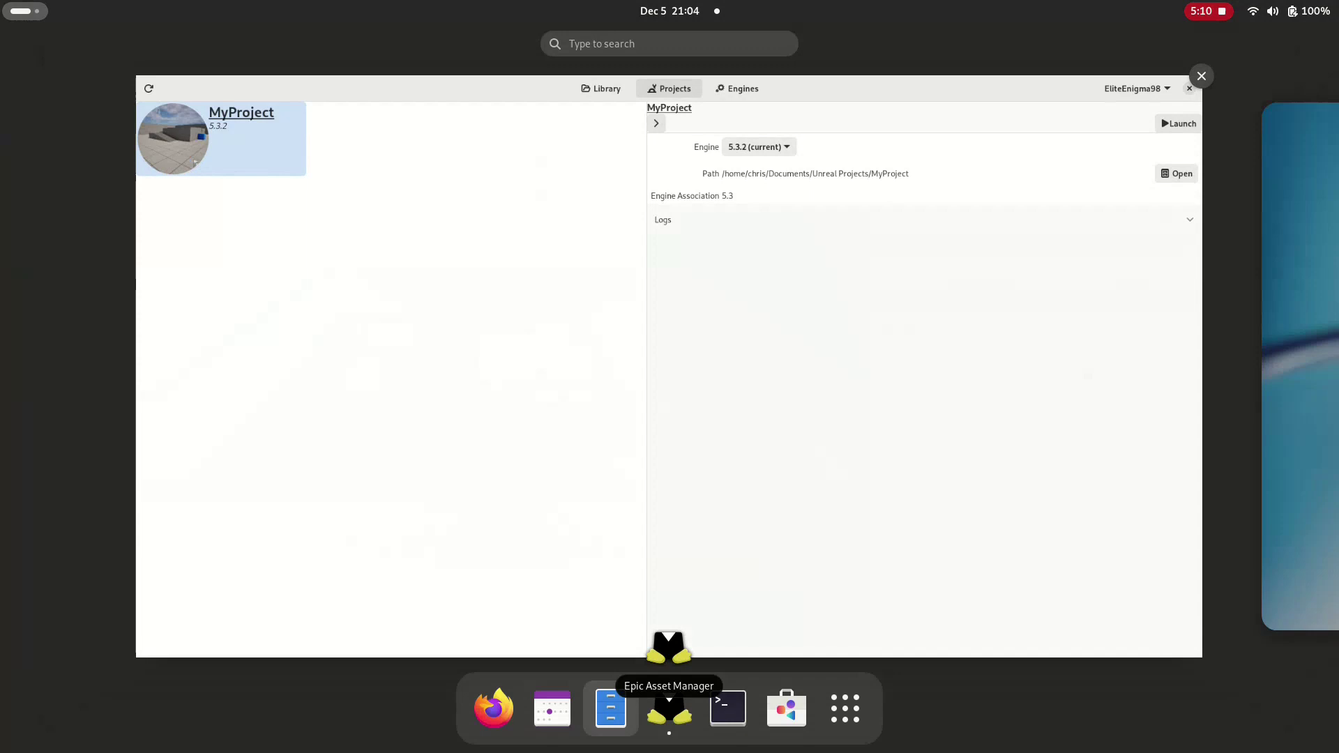
left_click(611, 708)
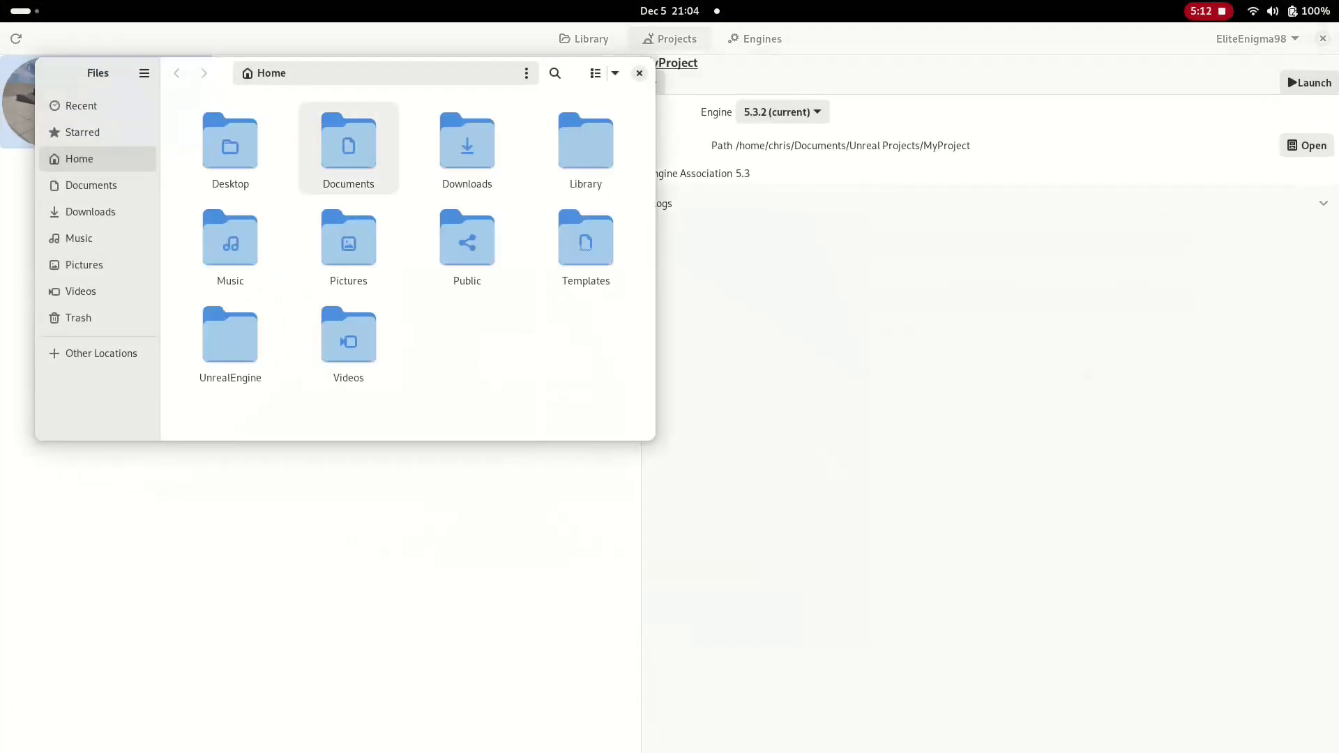
double_click(349, 143)
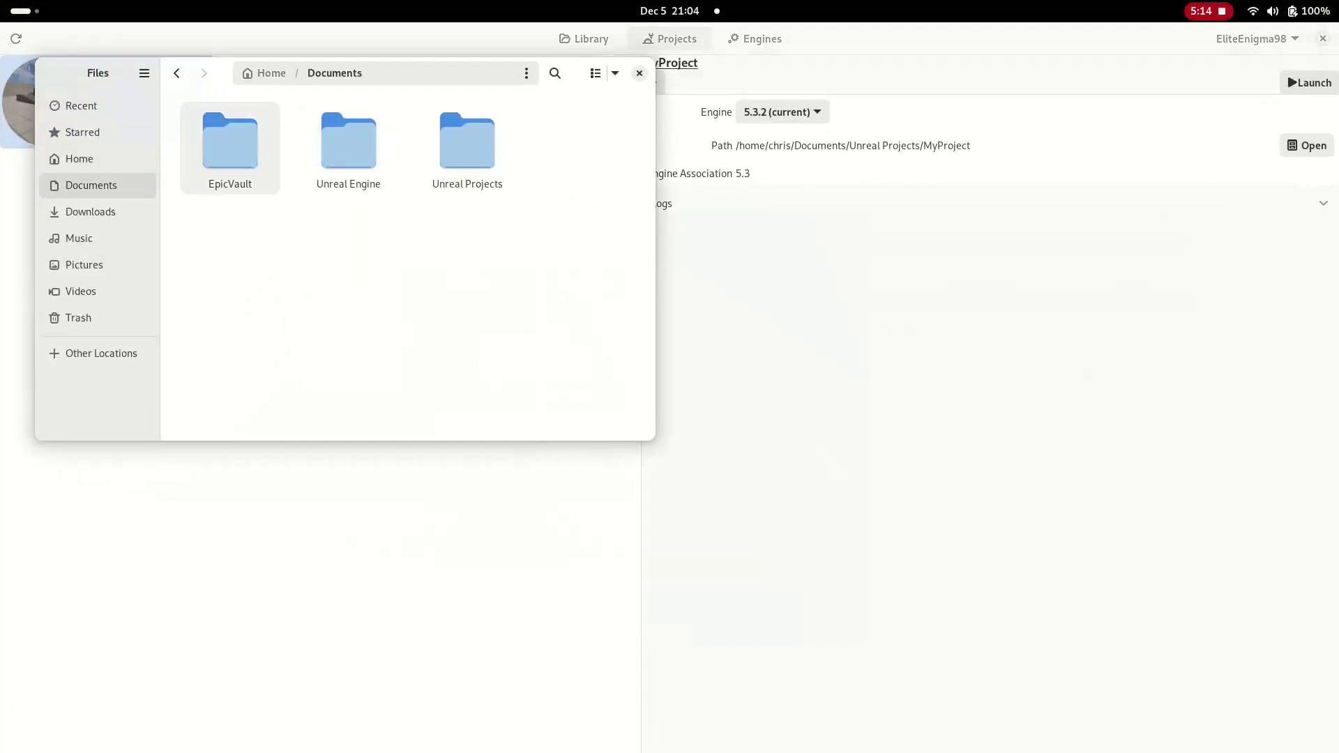
double_click(231, 143)
double_click(231, 143)
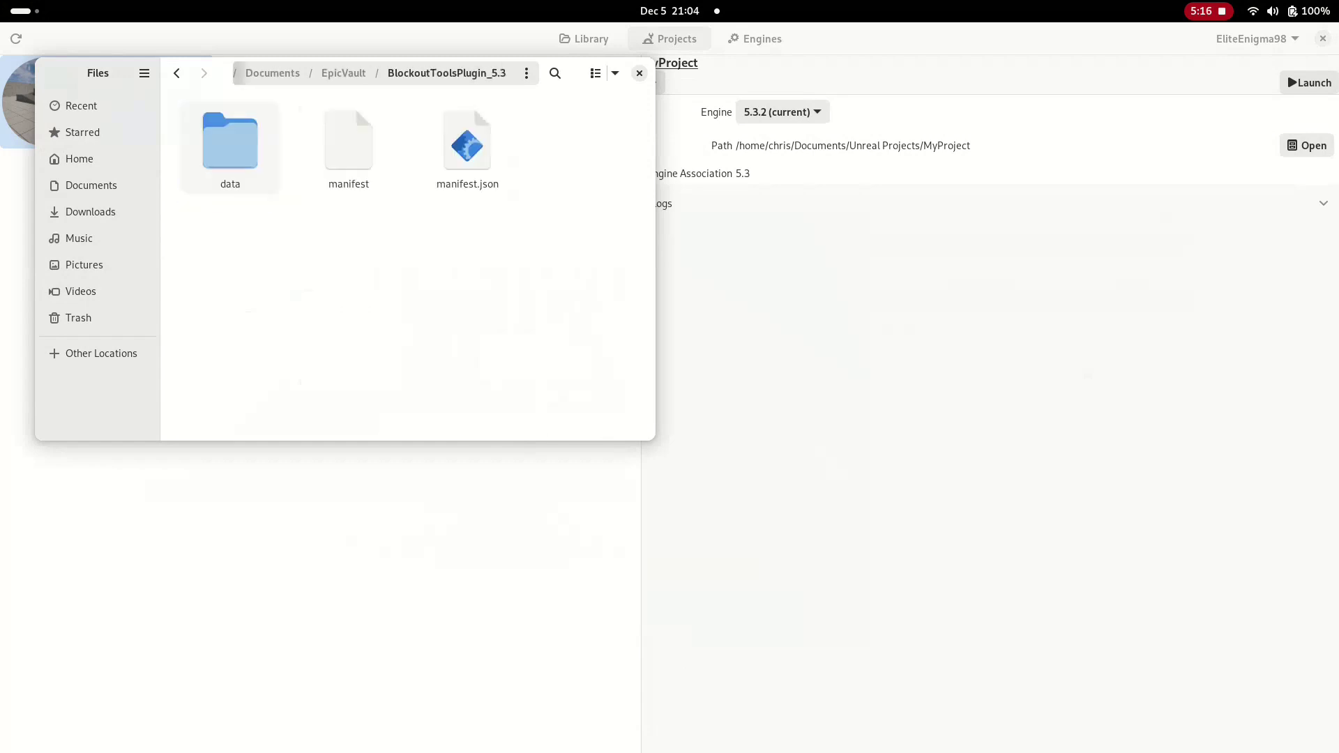
double_click(230, 143)
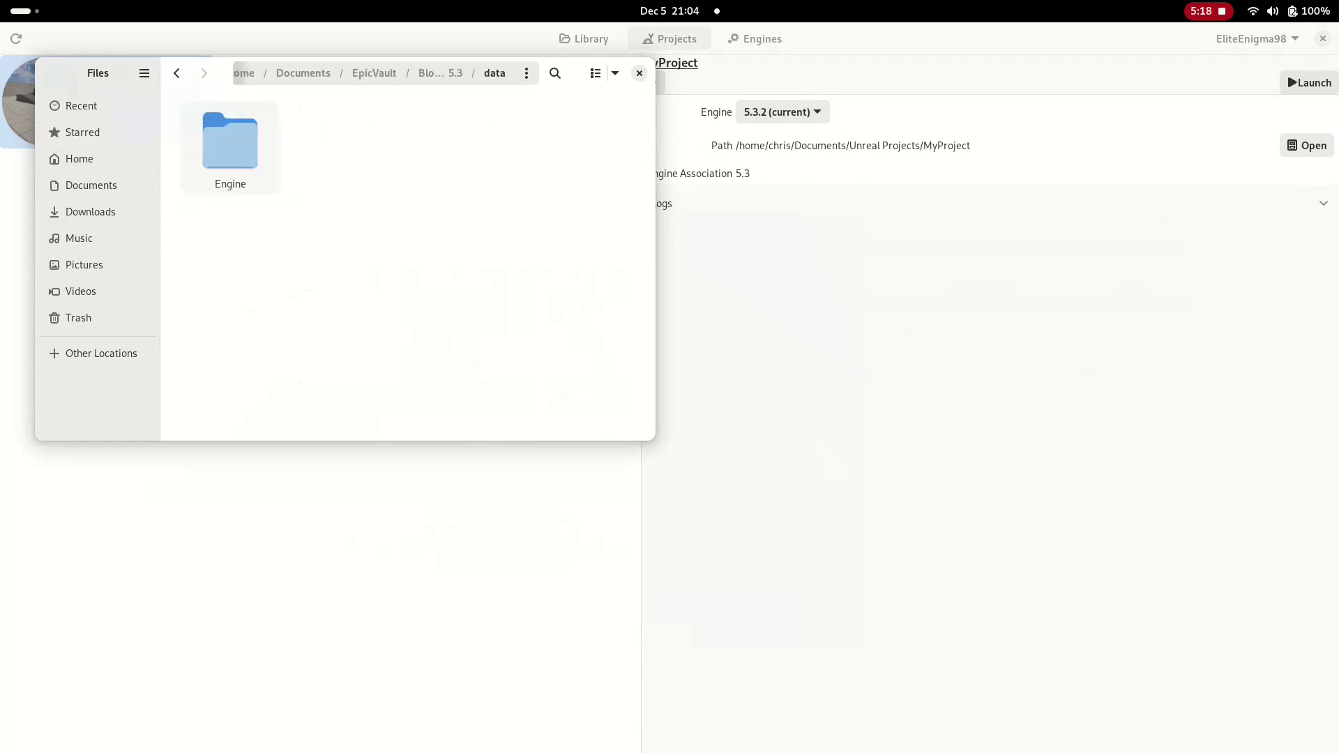
double_click(230, 143)
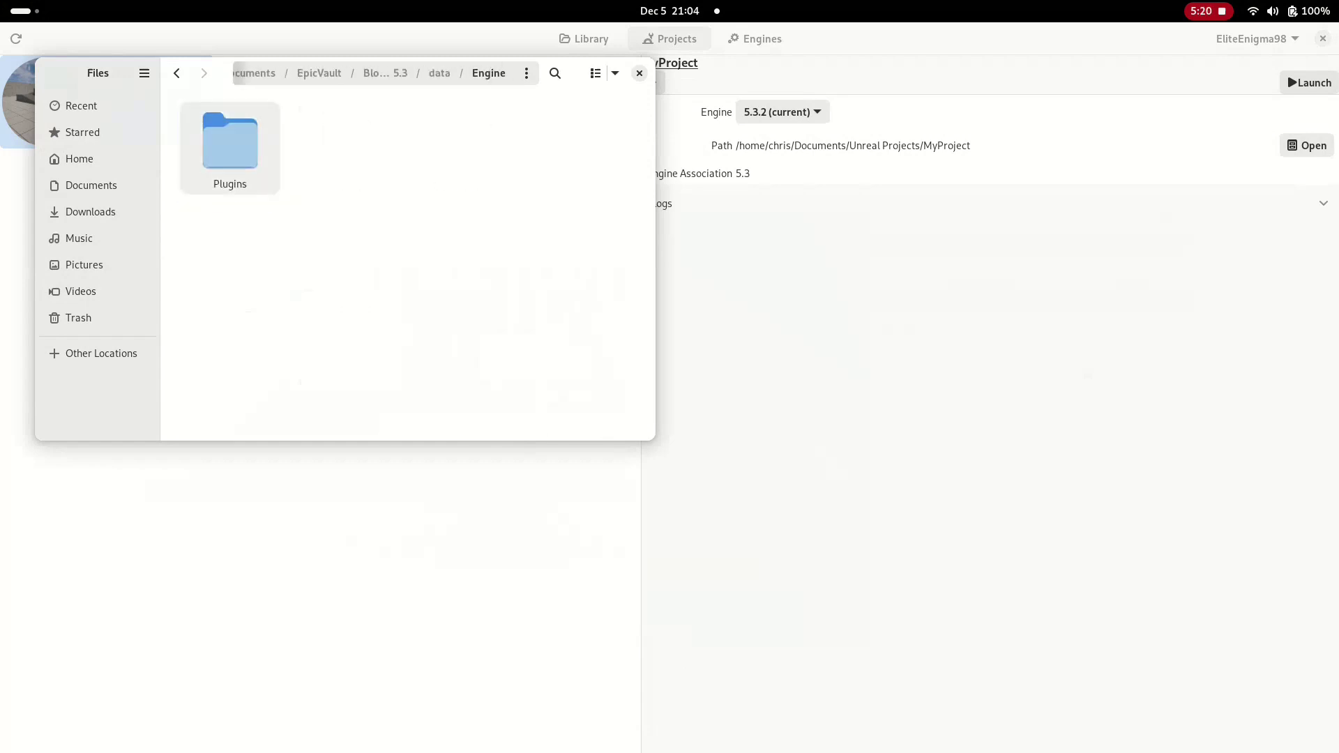
left_click(230, 143)
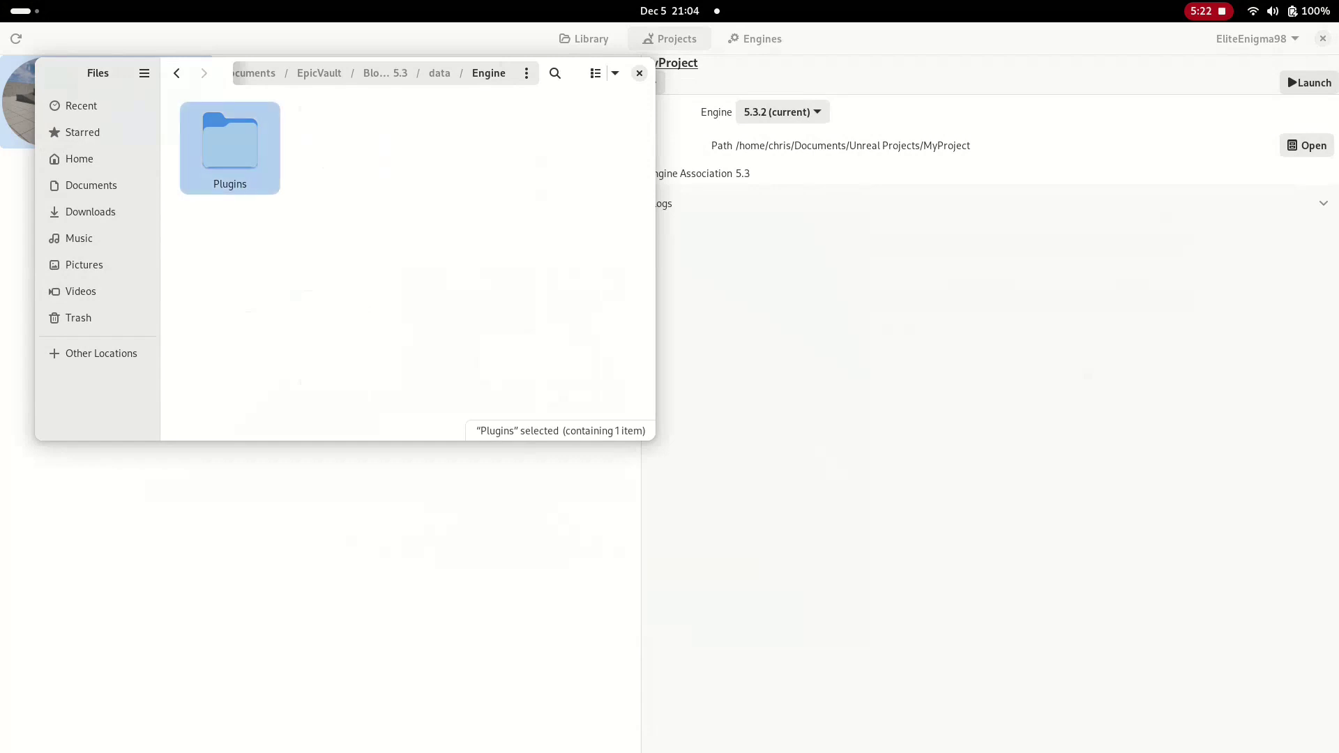
double_click(230, 143)
left_click(231, 143)
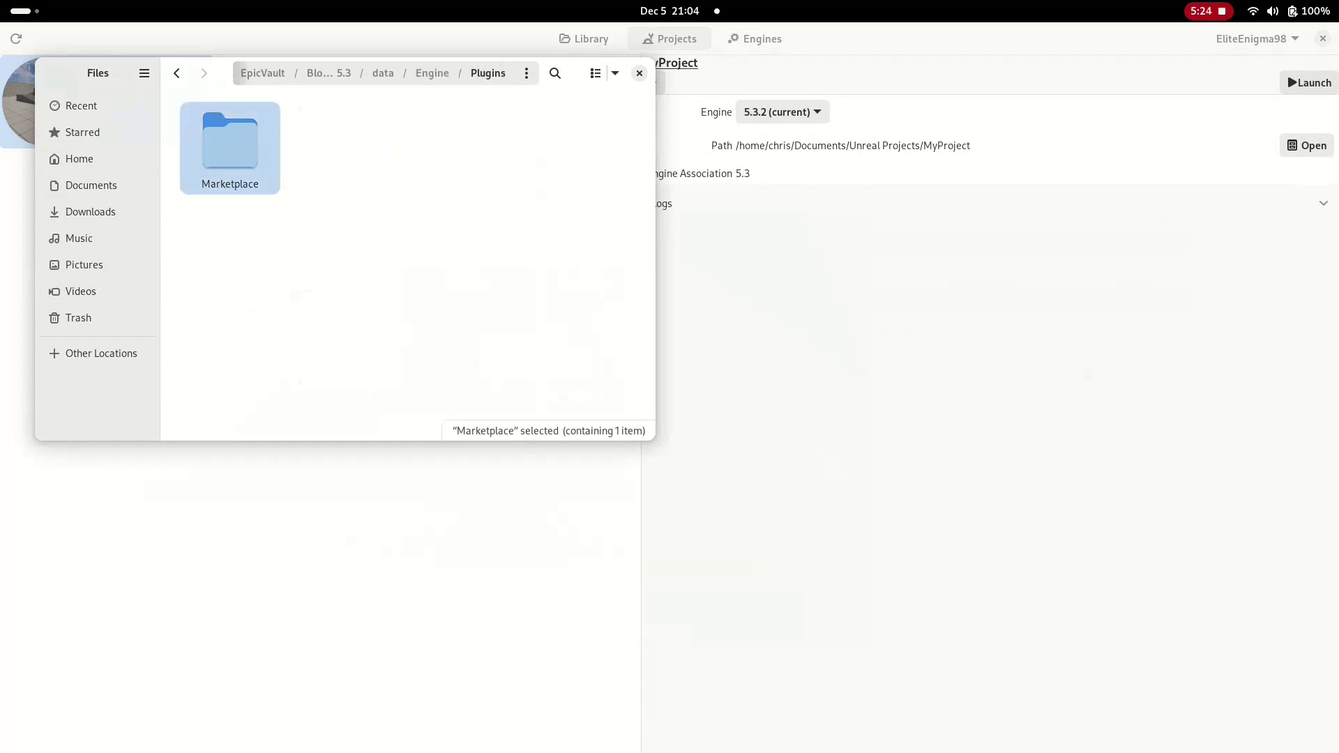
right_click(232, 155)
left_click(279, 223)
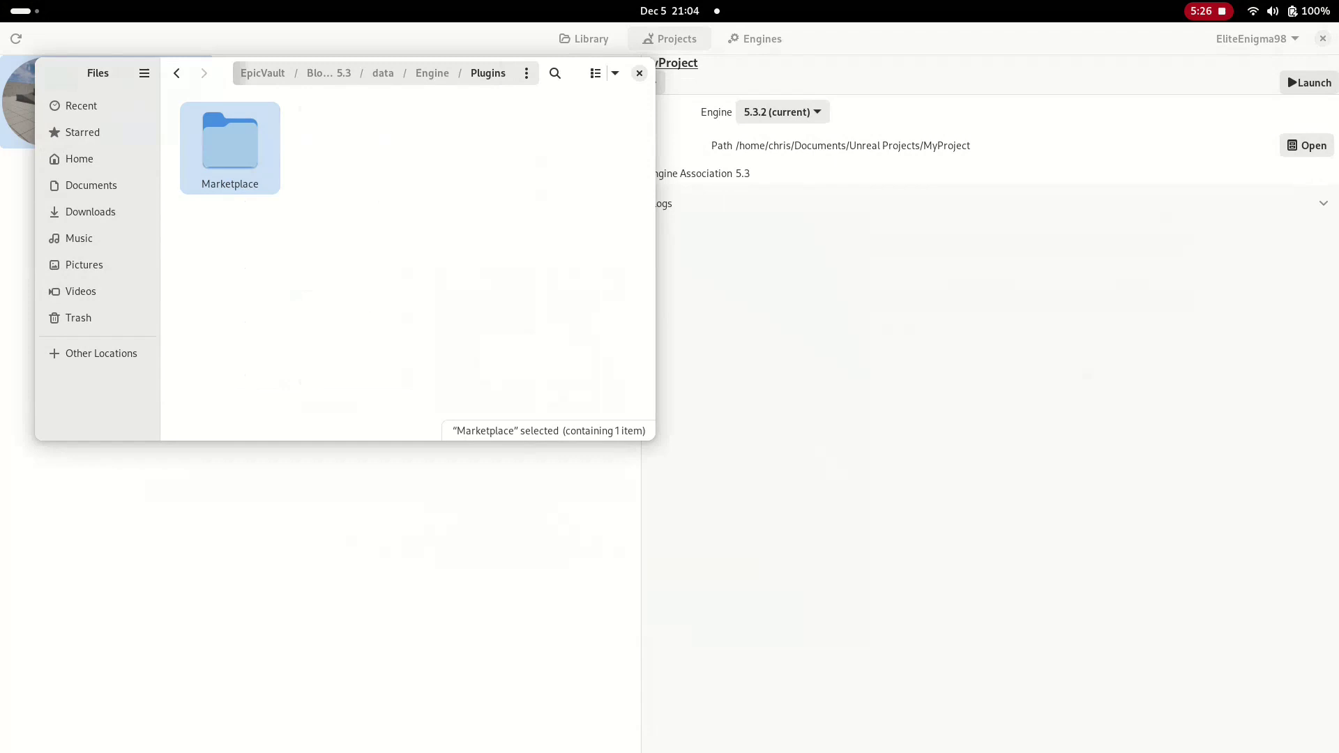
Paste the Marketplace folder into the engine's plugin folder at Documents/Unreal Engine/5.3.2/Engine/Plugins
left_click(263, 73)
left_click(335, 73)
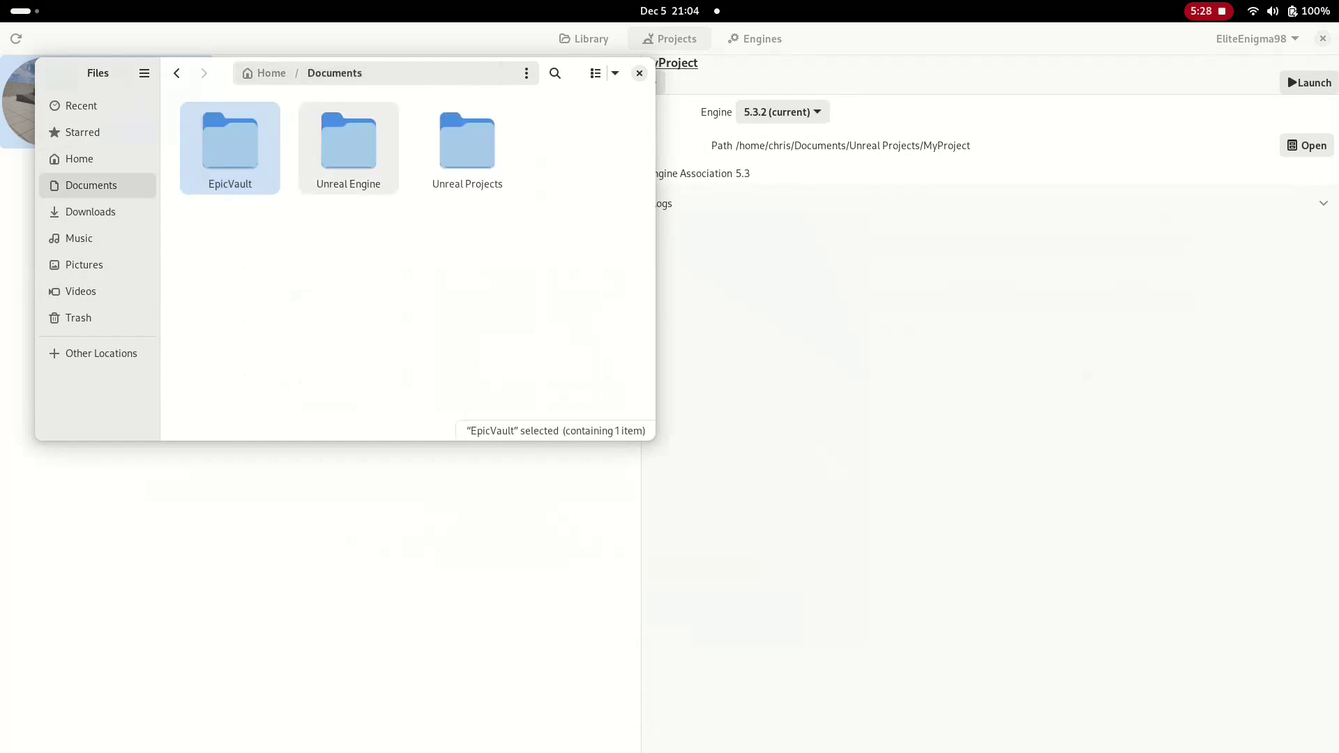
double_click(348, 146)
double_click(230, 143)
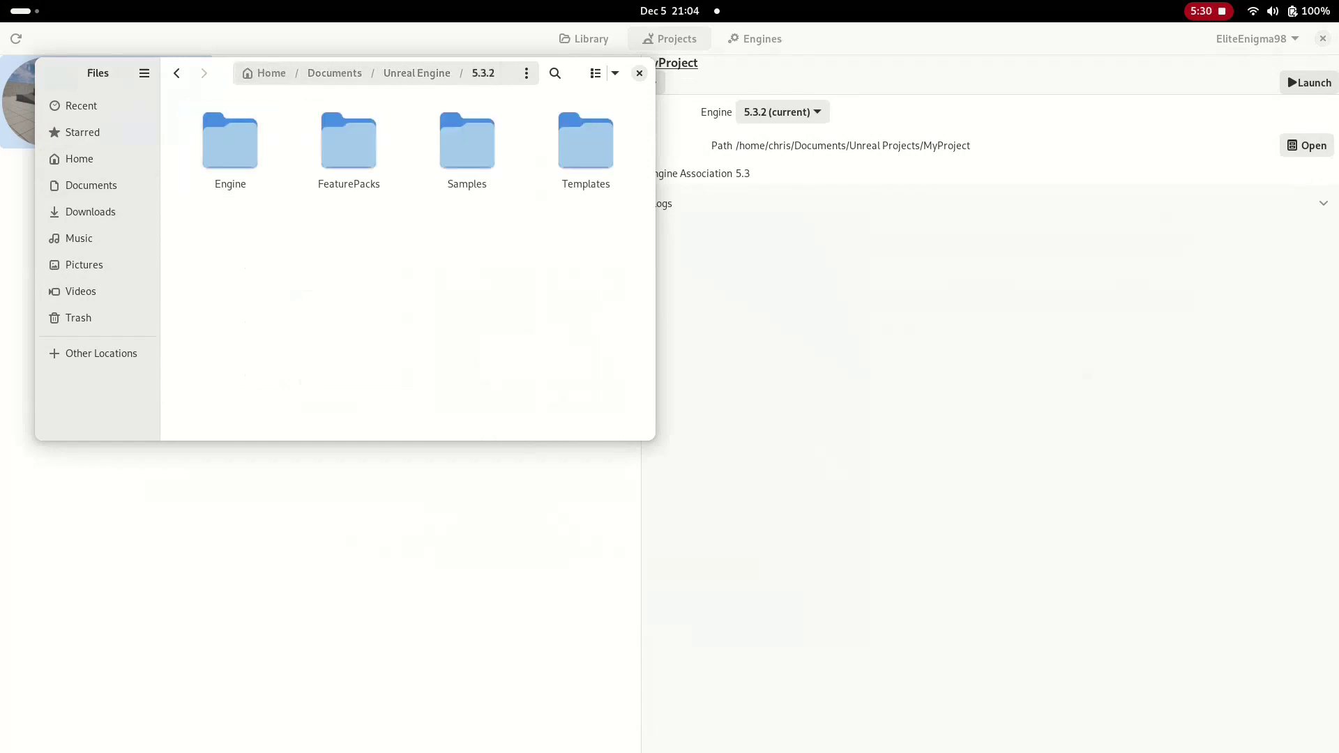
double_click(230, 143)
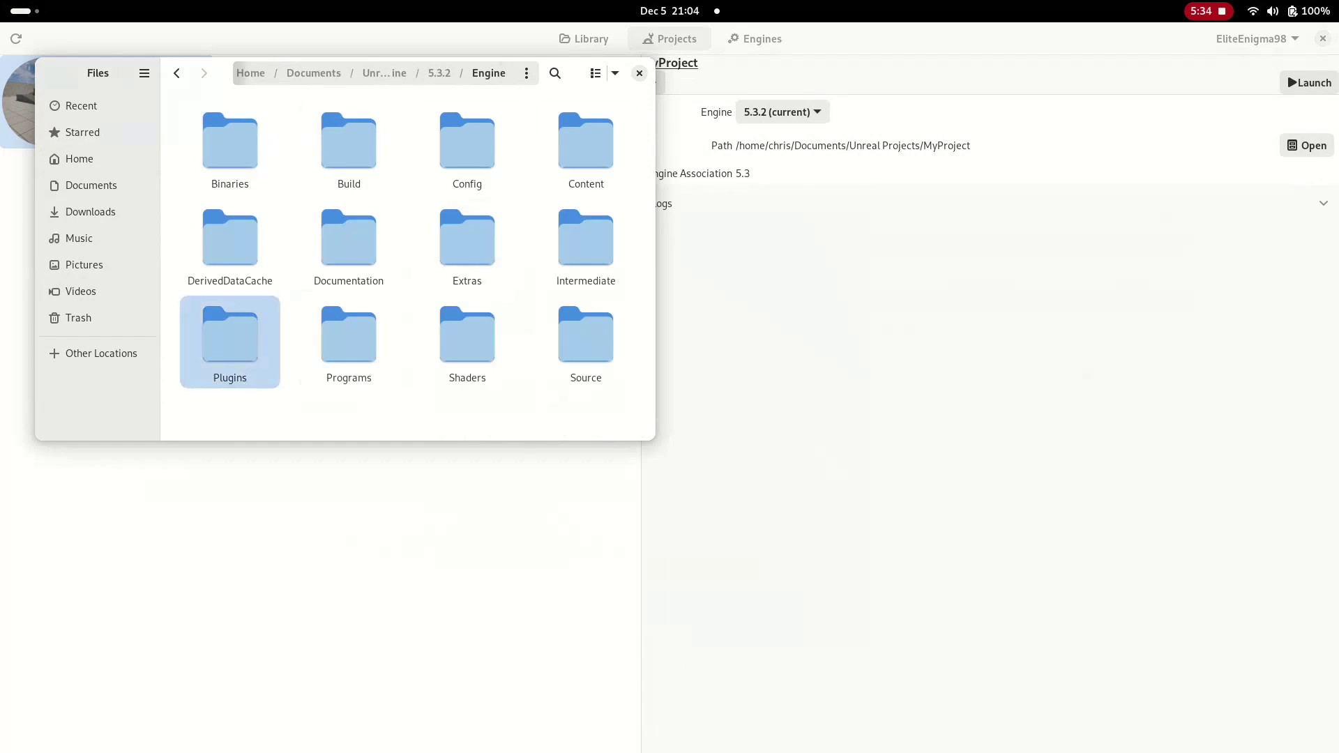
double_click(230, 334)
right_click(170, 203)
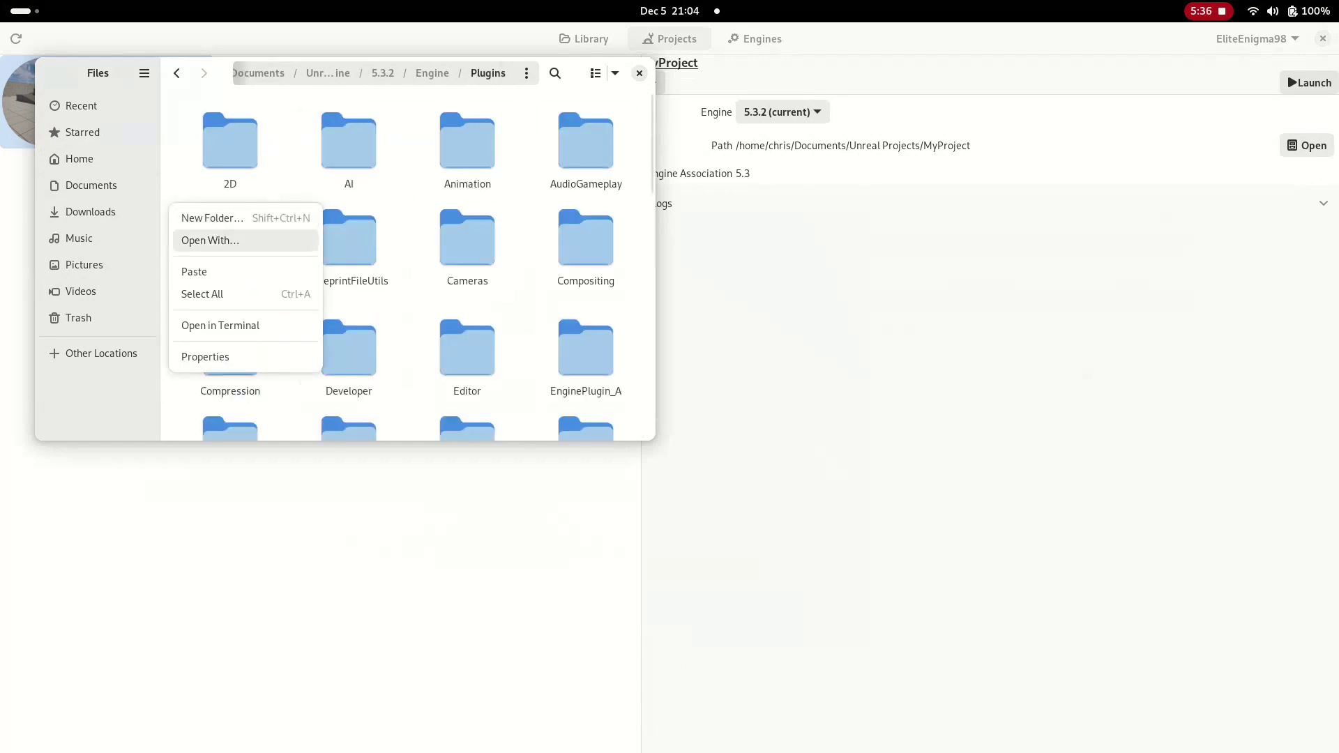
left_click(209, 272)
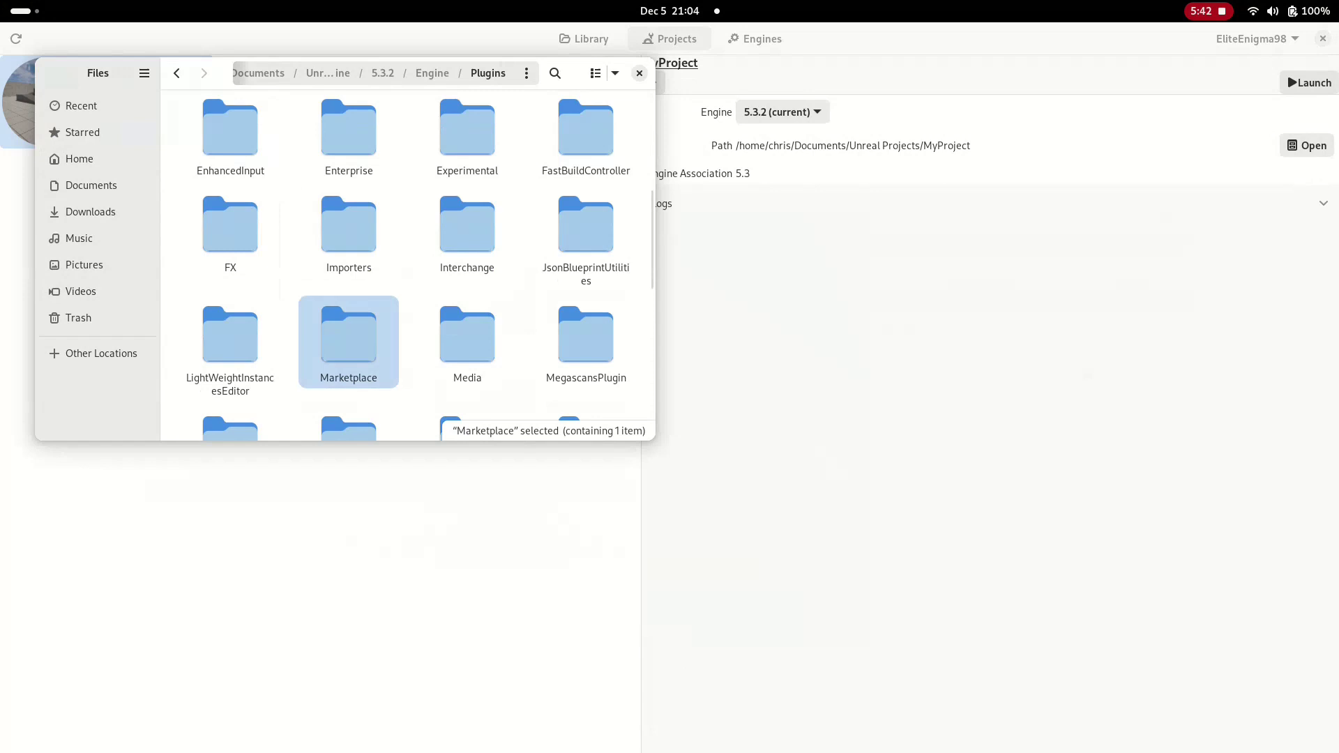
Put the Marketplace folder from the 5.3.2 engine's Plugins folder on the clipboard and return to Documents
right_click(352, 357)
left_click(373, 426)
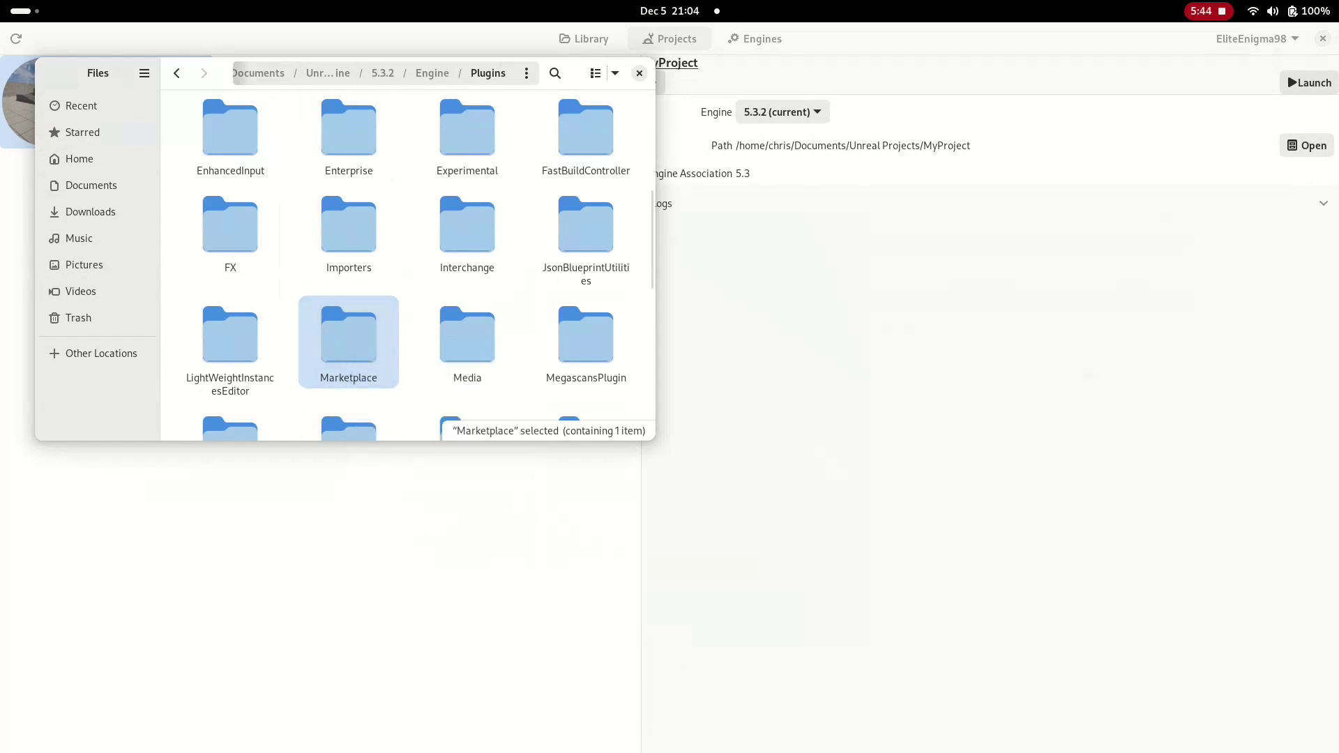
left_click(328, 72)
left_click(332, 72)
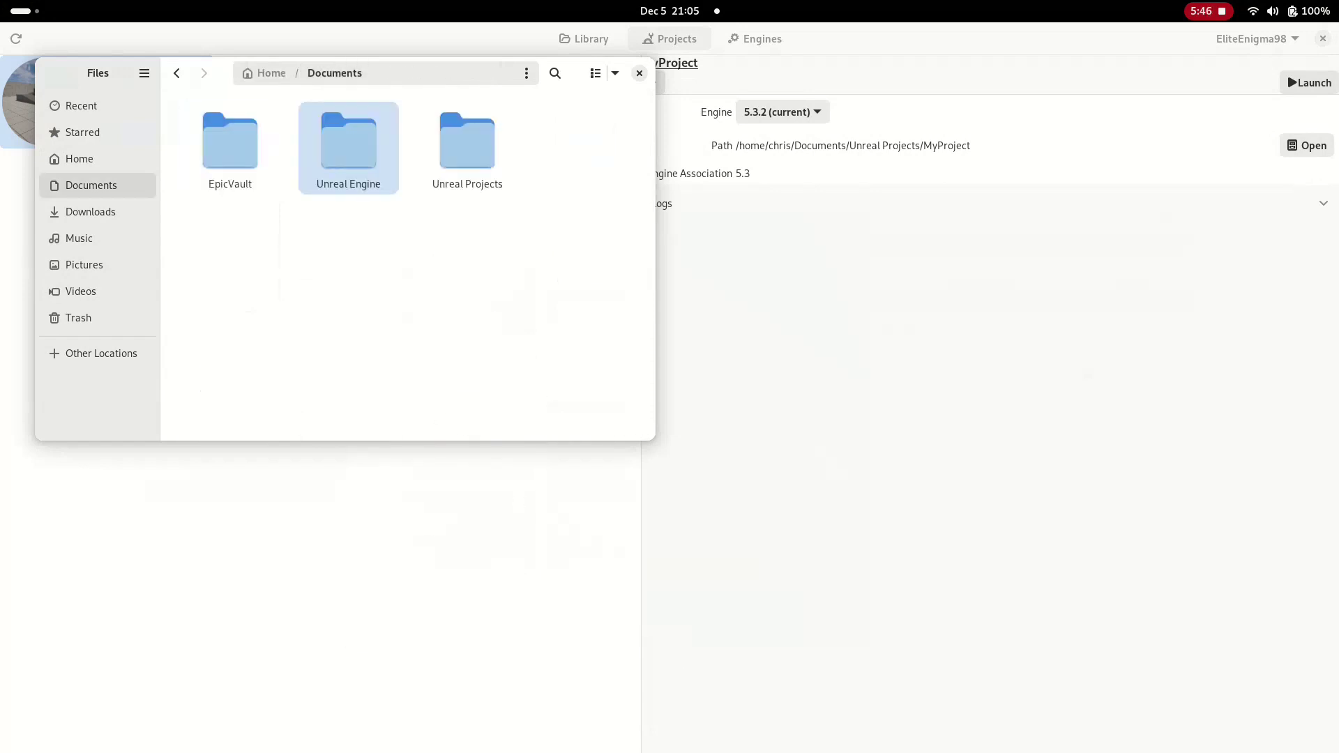
Create a new folder named Plugins inside Documents/Unreal Projects/MyProject
double_click(466, 143)
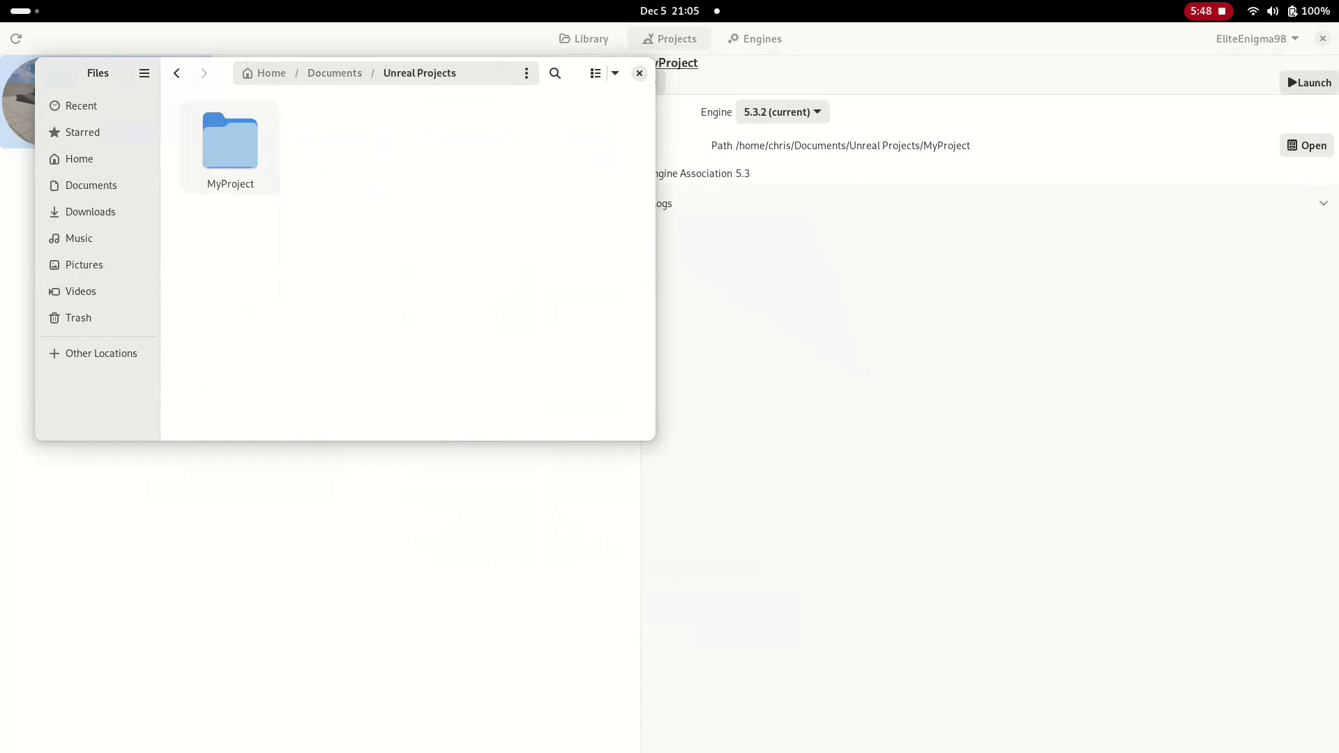
double_click(230, 143)
right_click(466, 279)
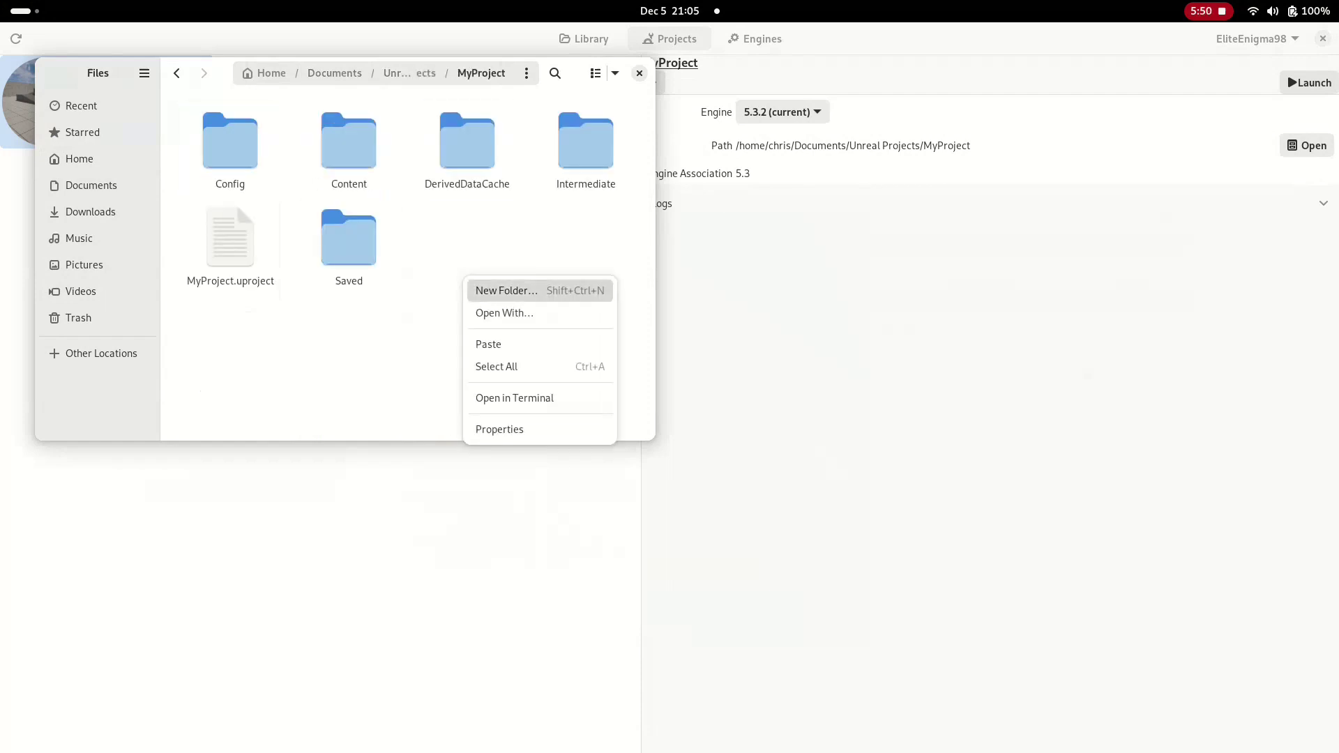
left_click(506, 290)
type("Plugins")
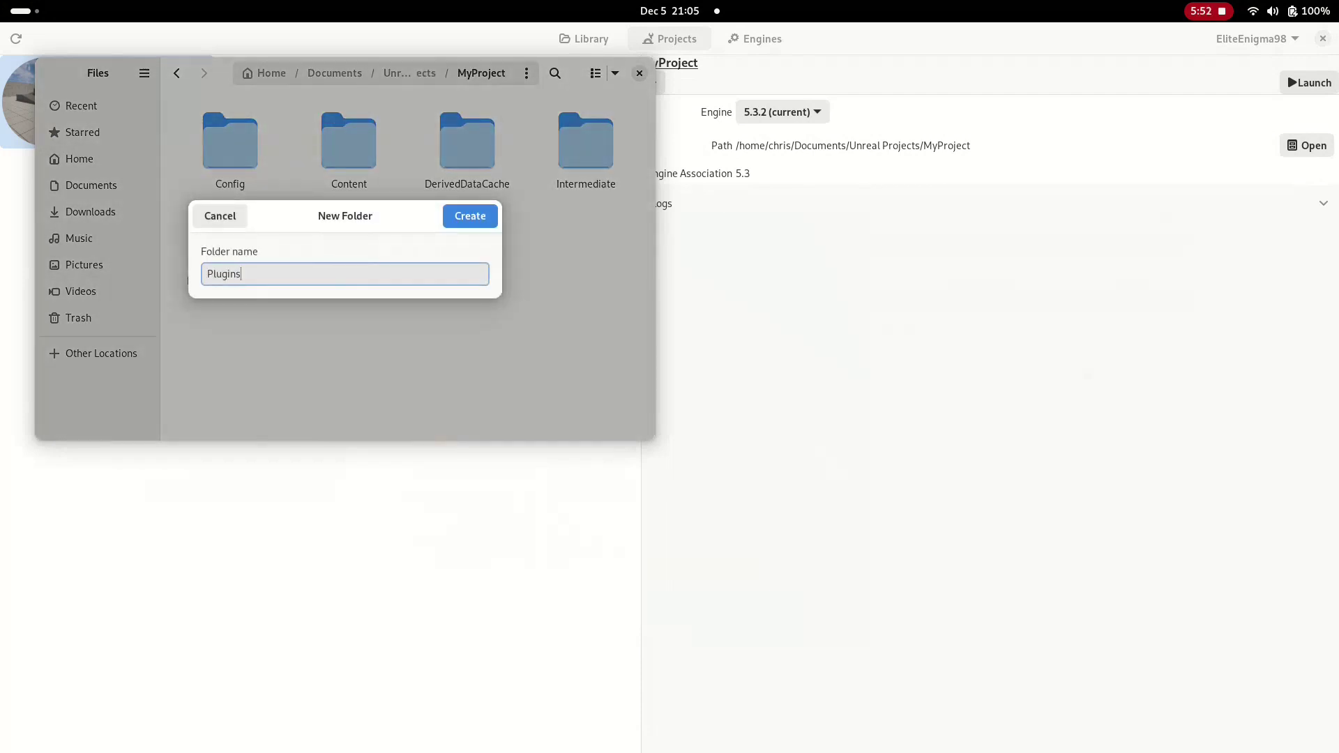
key("Return")
key("Return")
Paste the Marketplace folder into MyProject's Plugins folder and close the file manager
key("ctrl+v")
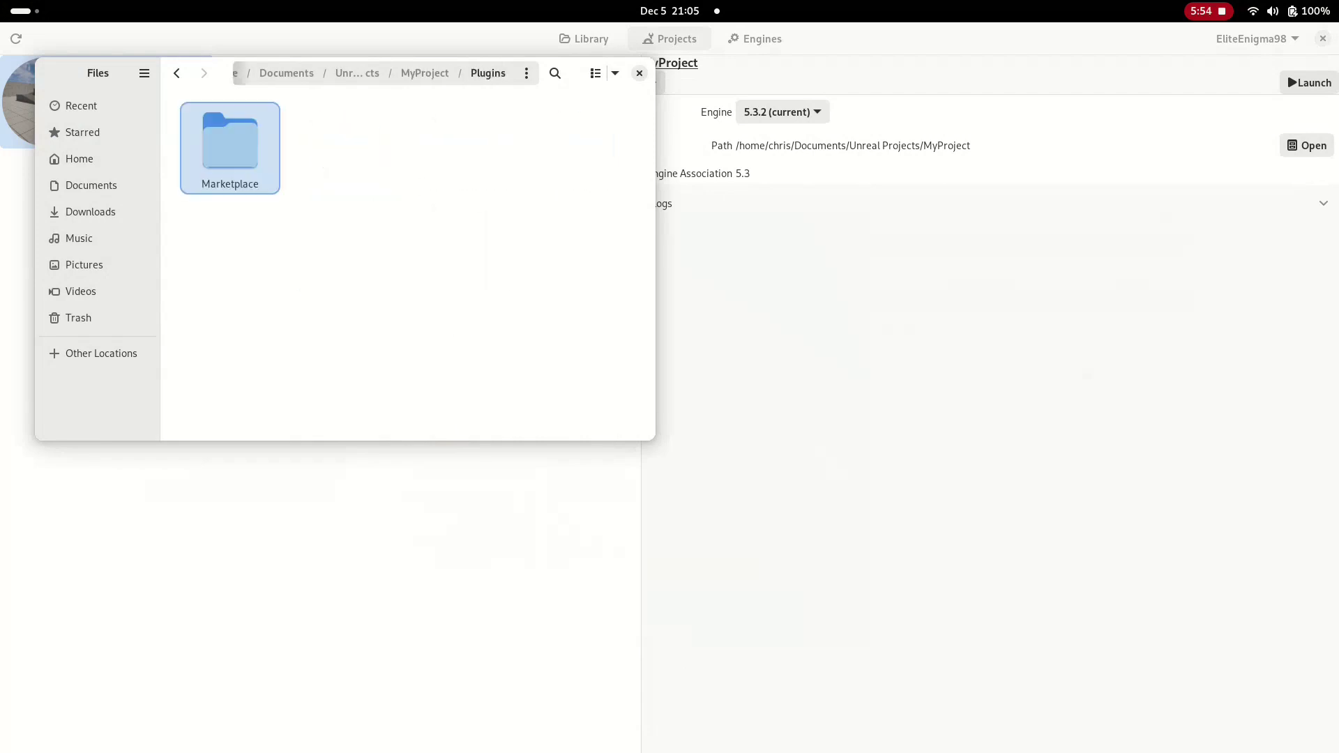
left_click(507, 290)
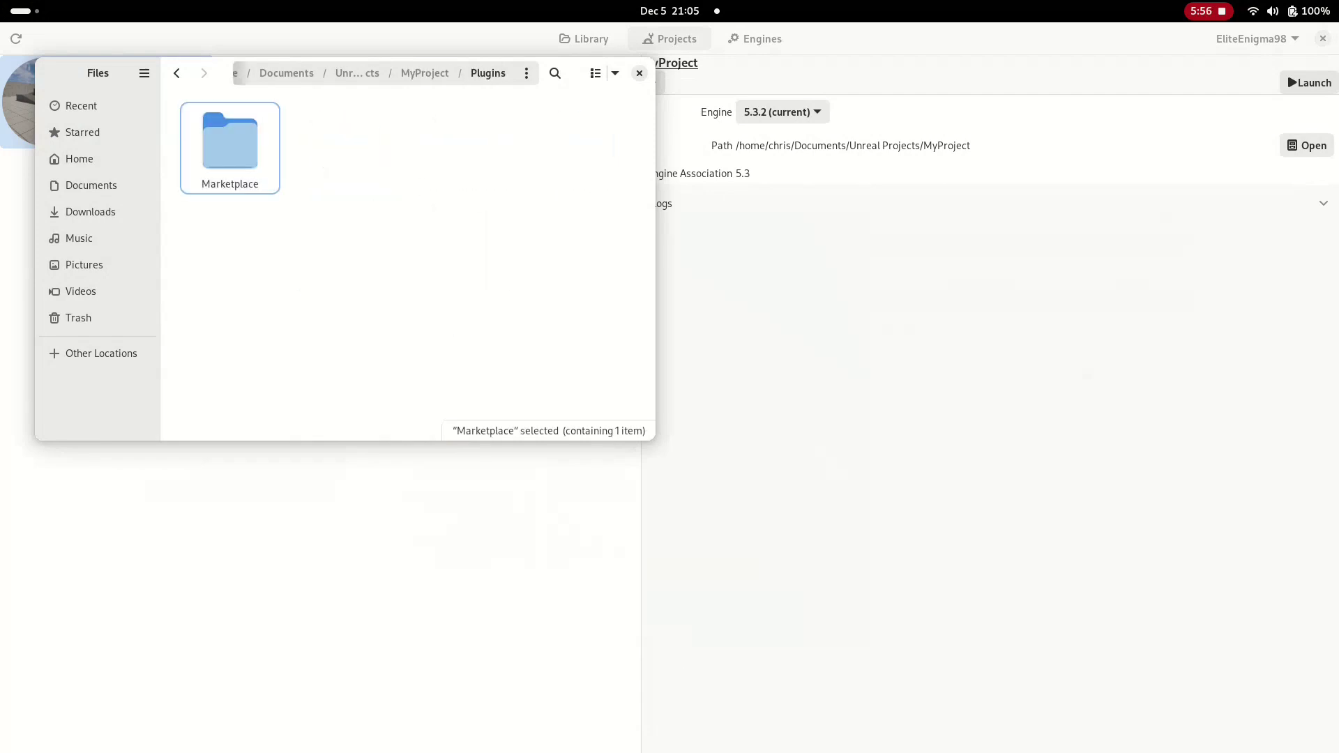
left_click(639, 72)
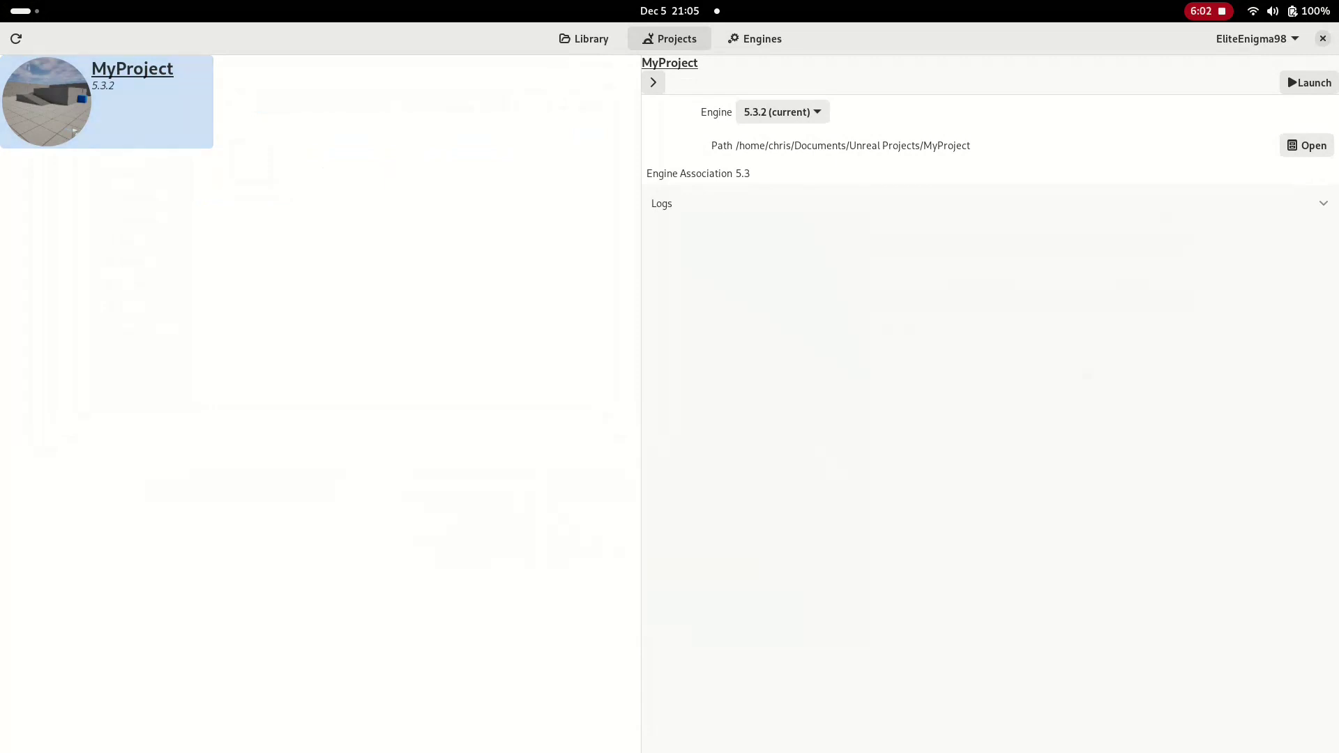
Launch MyProject, rebuild the missing BlockoutToolsPlugin and BlockoutToolsEditorPlugin modules, and dismiss the missing project settings notification
left_click(1308, 83)
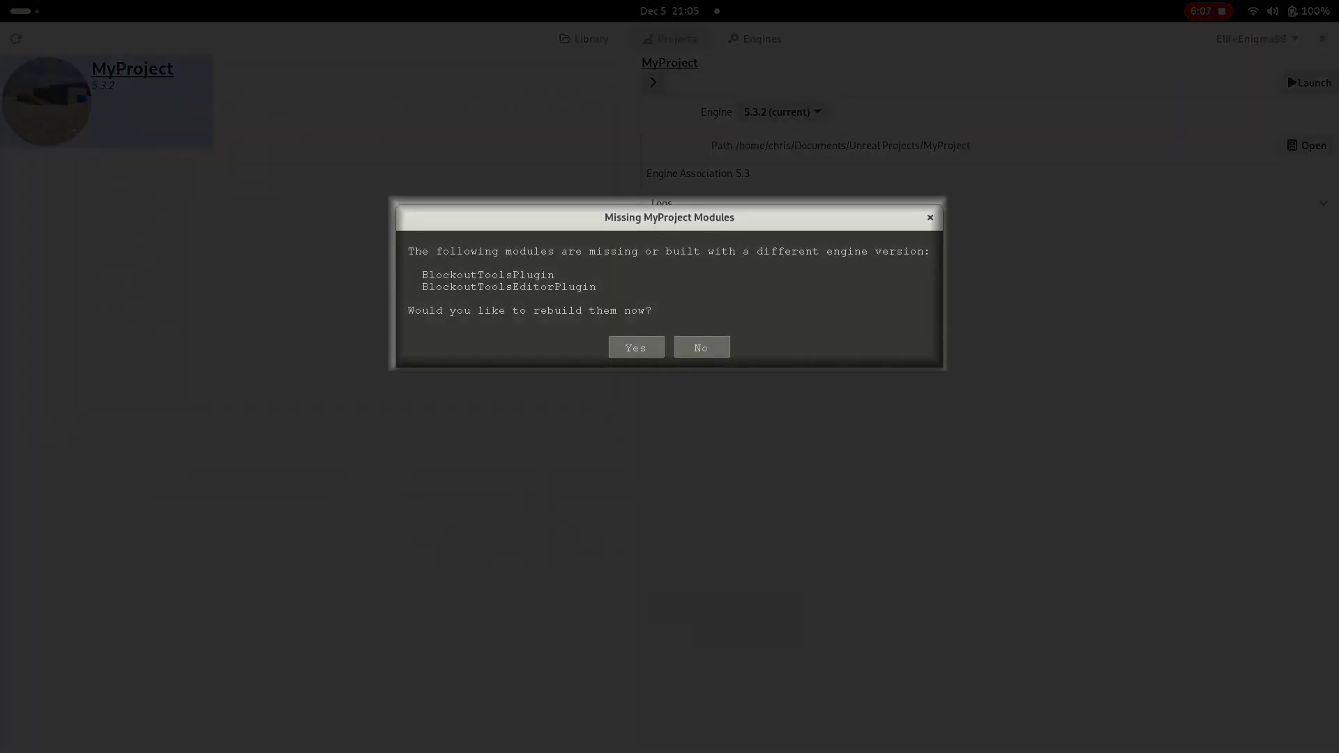
key("Return")
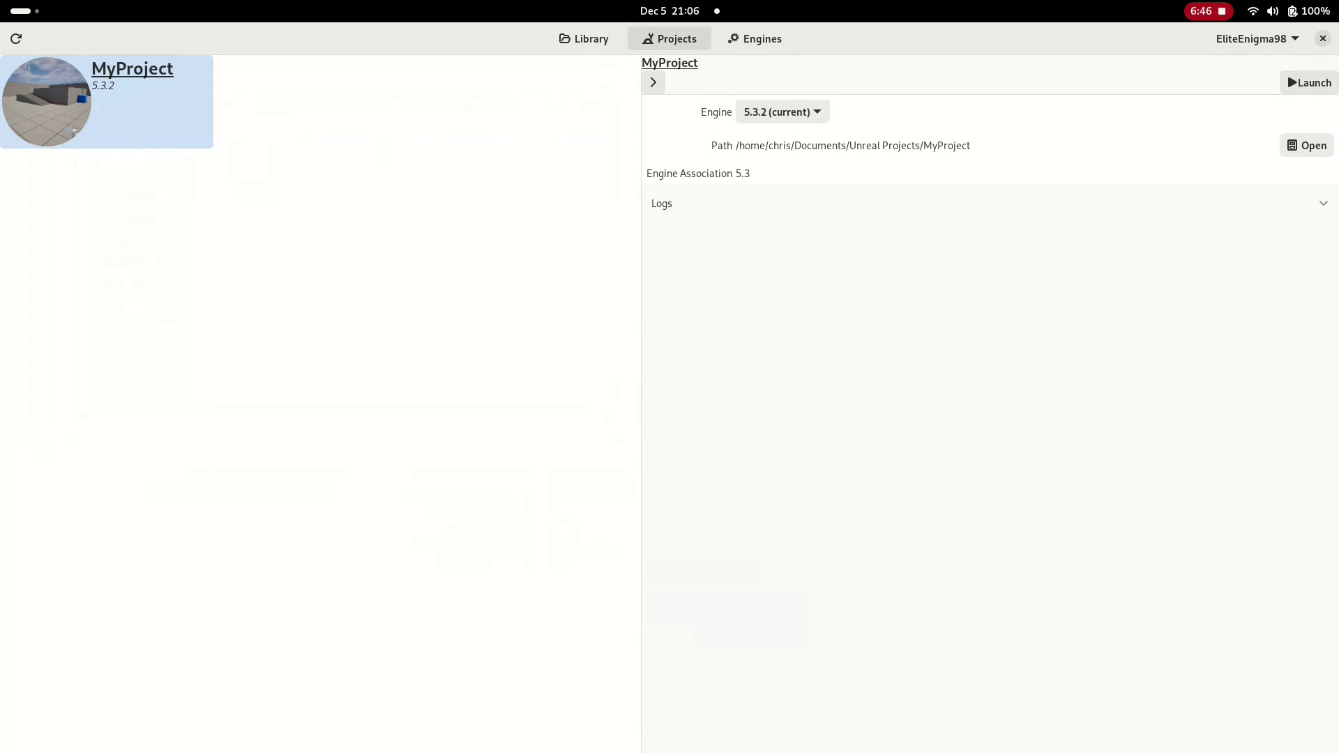
key("super")
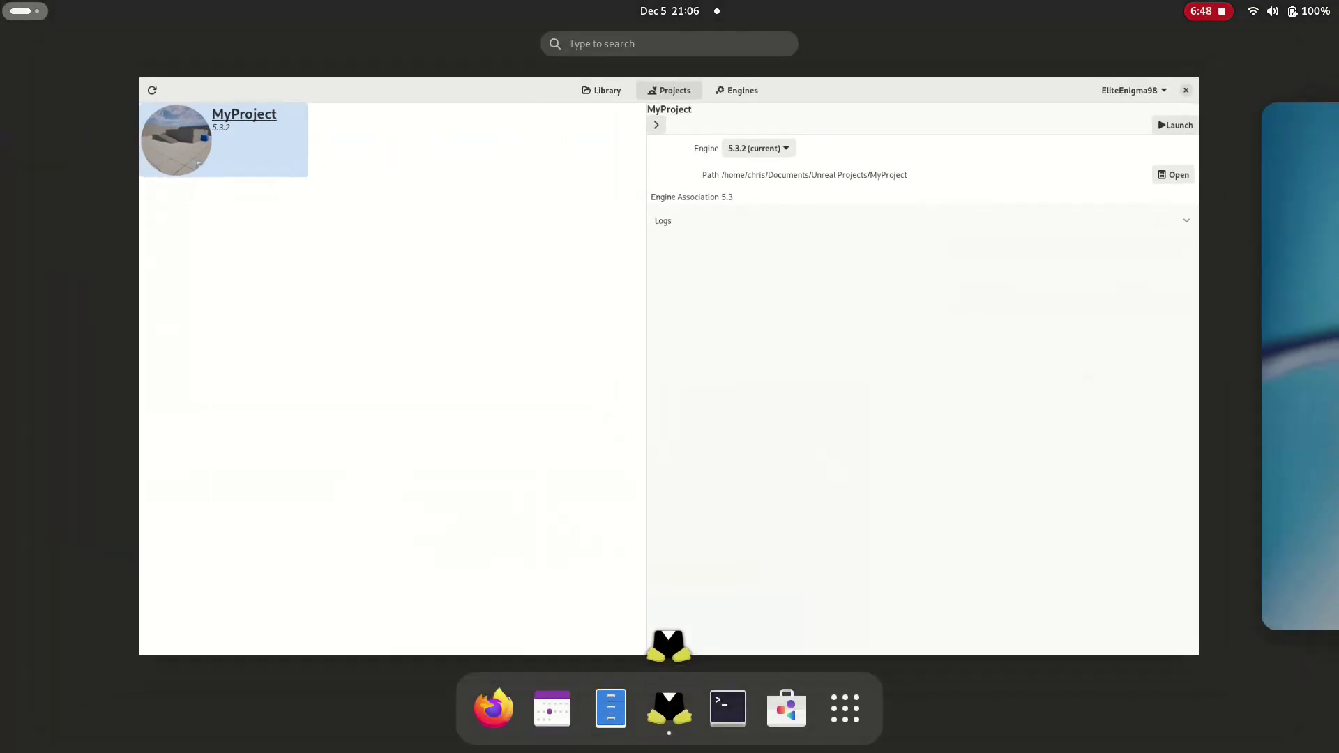
left_click(669, 709)
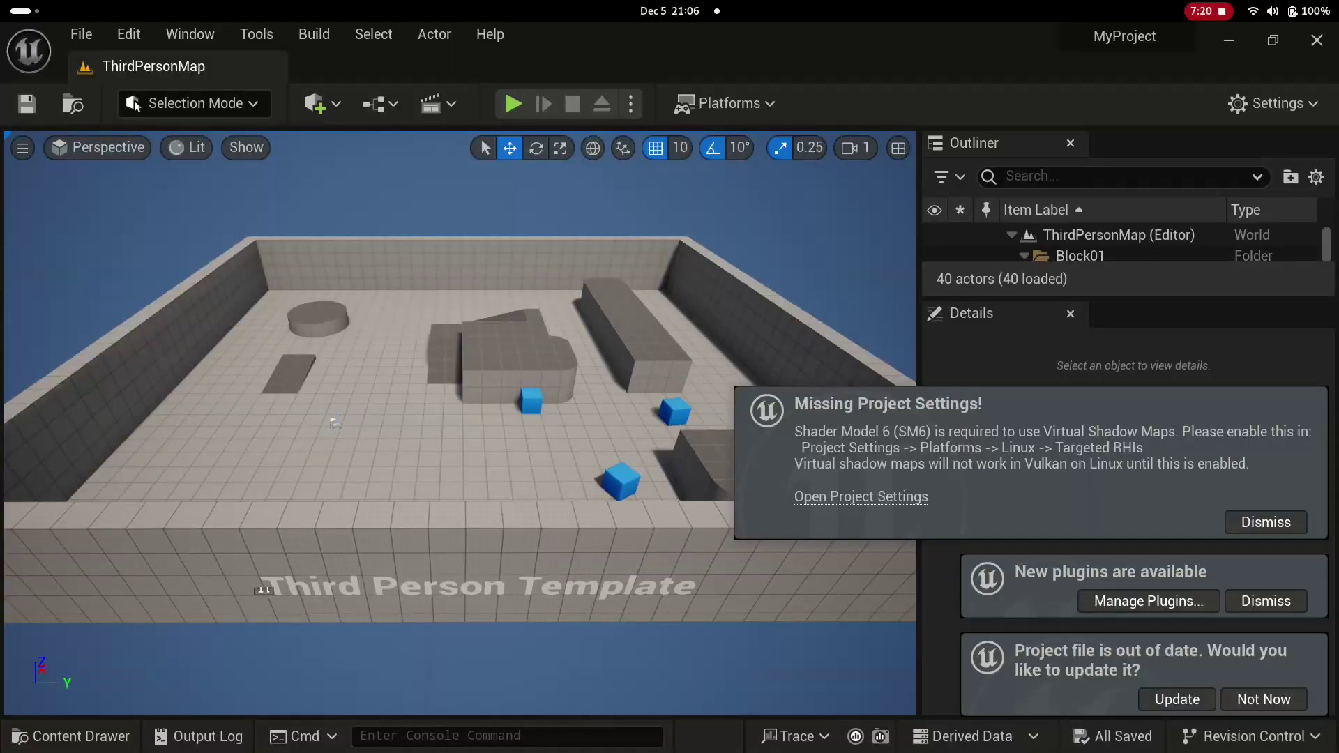
left_click(1266, 523)
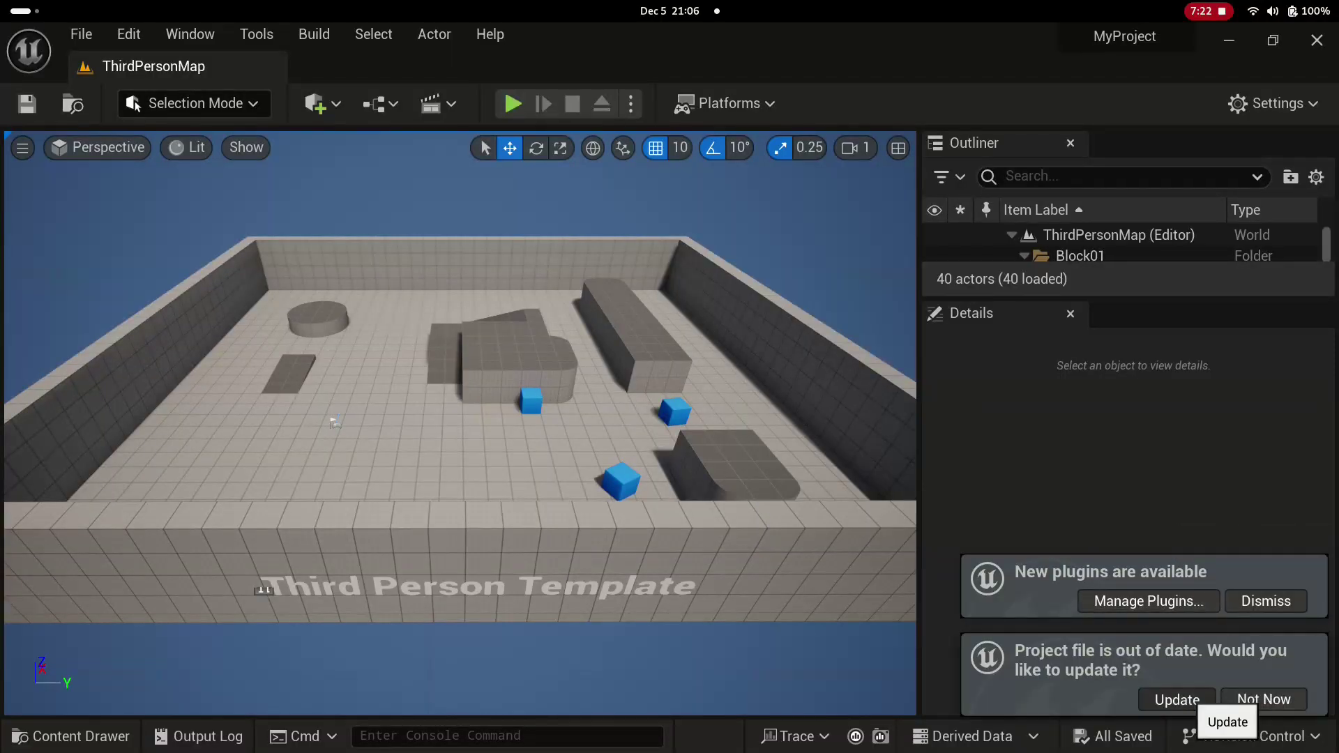
Update the out-of-date project file and check the installed plugins for Blockout Tools
left_click(1178, 699)
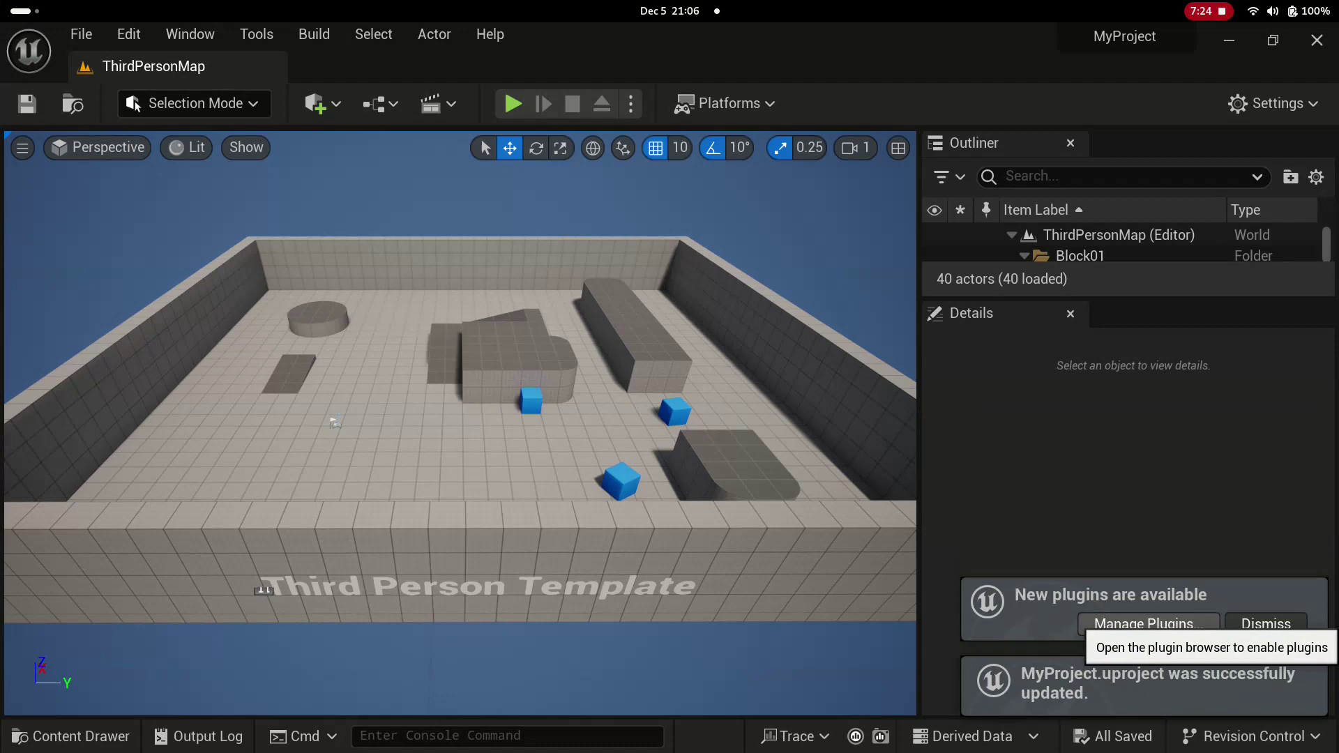
left_click(1147, 623)
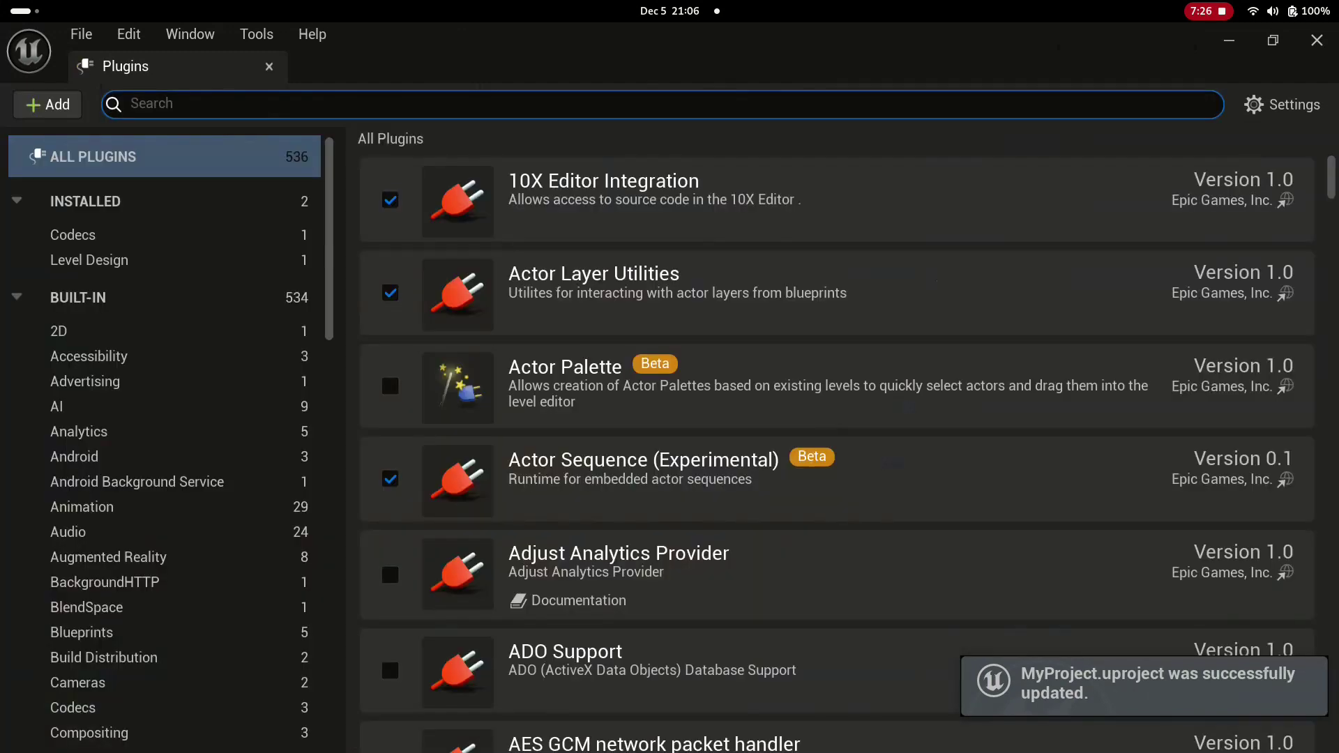
left_click(164, 201)
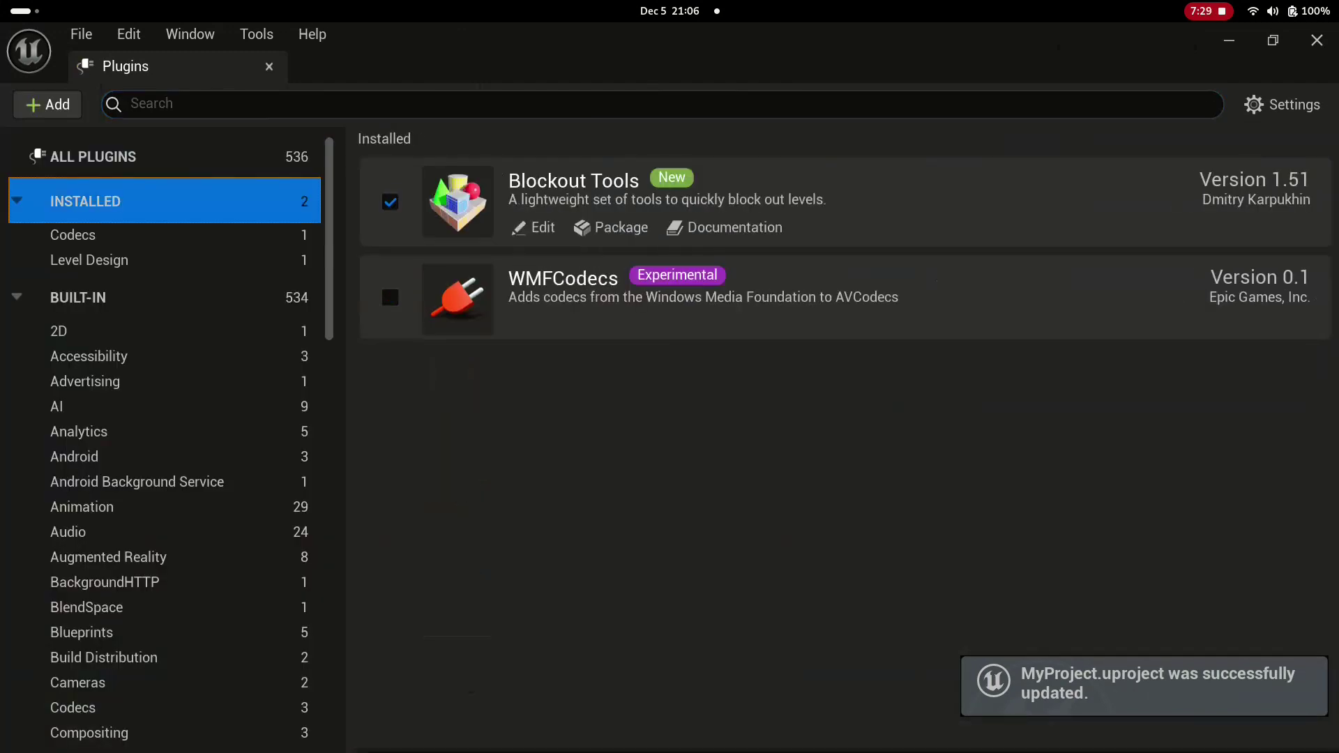
left_click(269, 66)
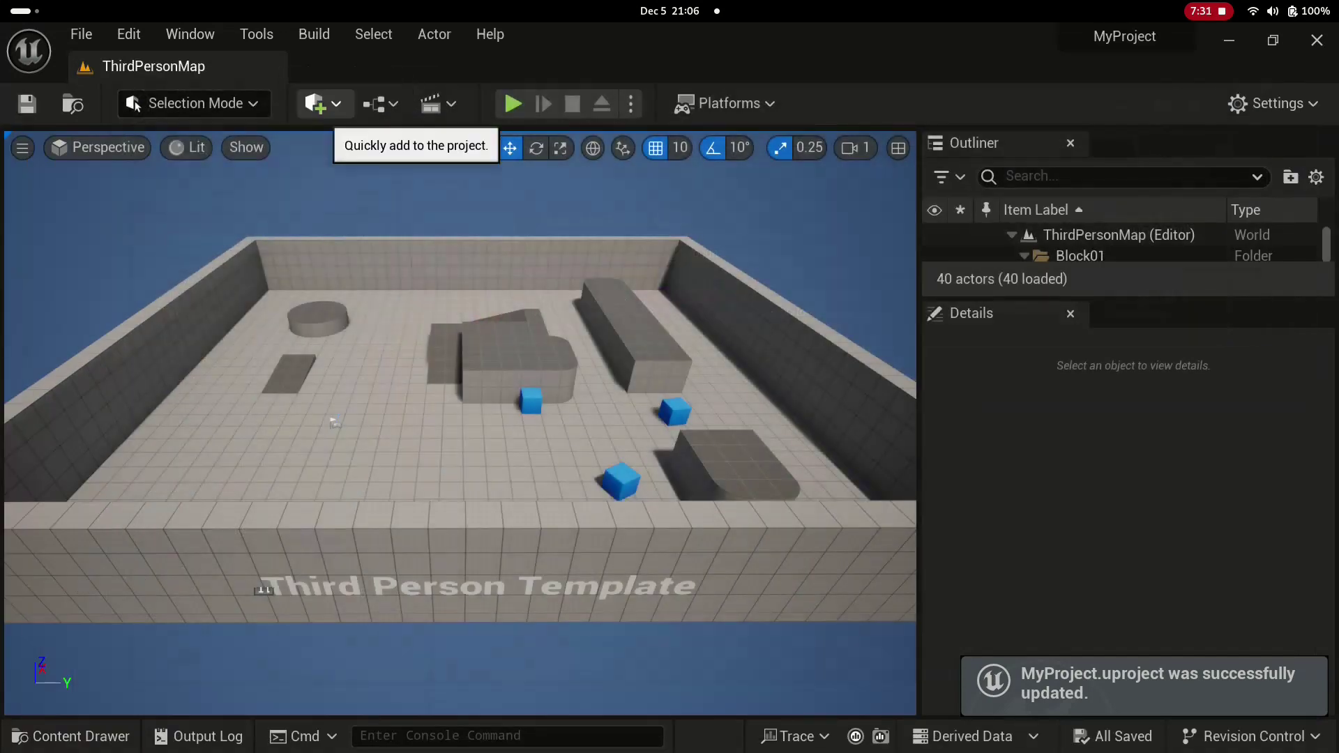
Place a Blockout Box from Blockout Tools on the open floor at location 900, 1400, 0
left_click_drag(461, 423, 432, 391)
scroll(348, 427, "up", 5)
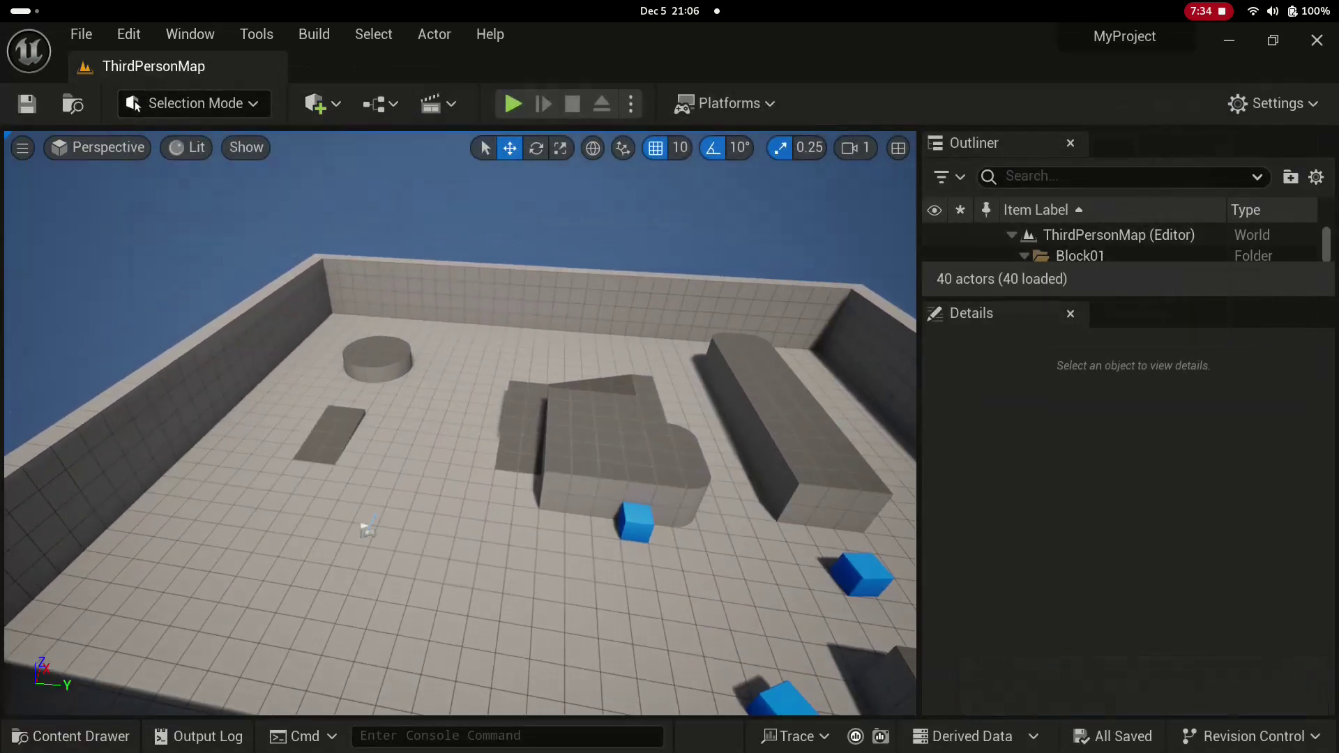
scroll(460, 418, "up", 2)
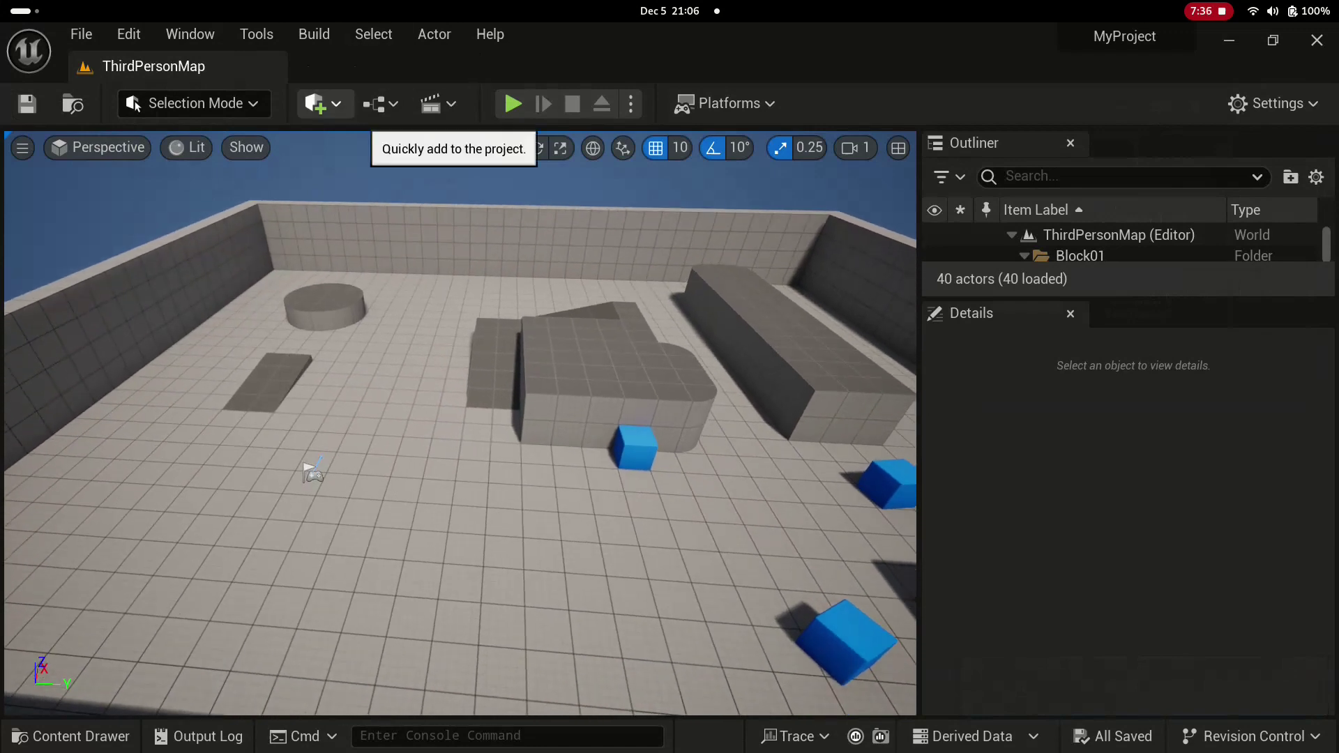
left_click(316, 103)
mouse_move(370, 369)
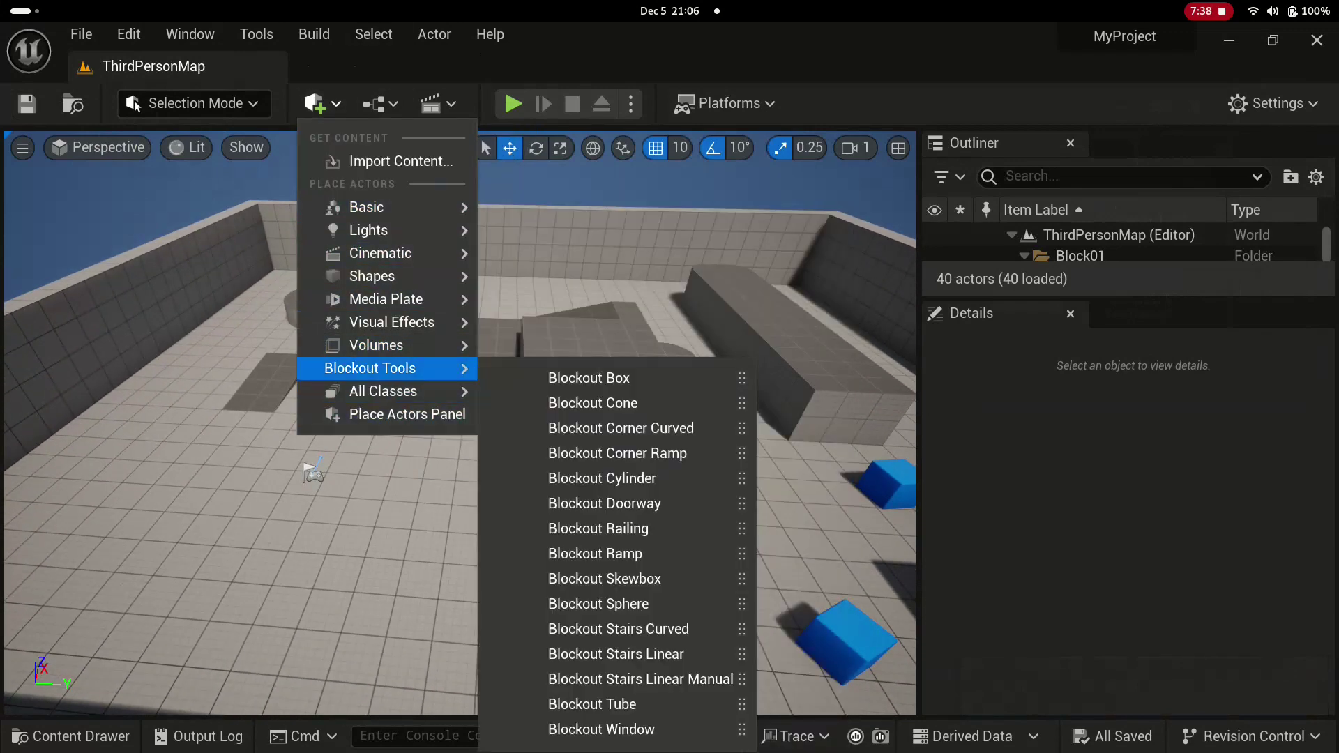
left_click_drag(743, 379, 438, 467)
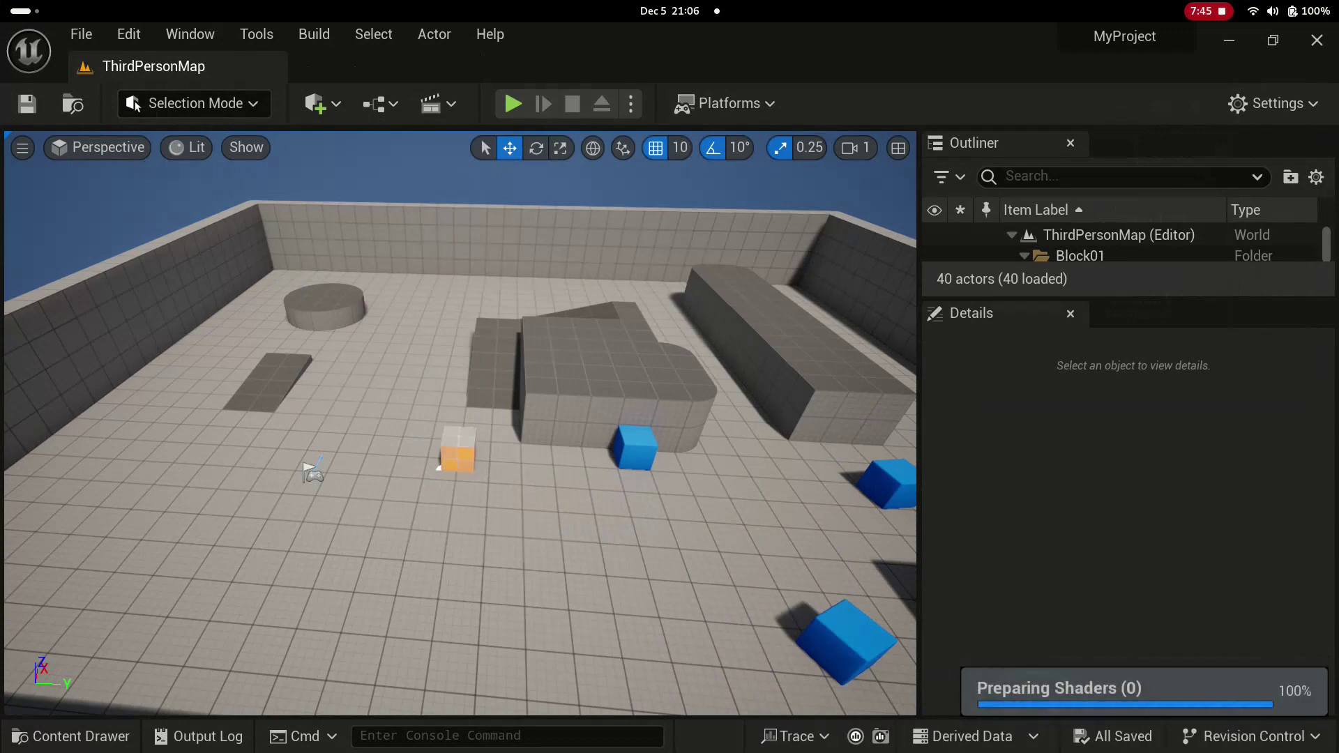
left_click_drag(439, 467, 425, 495)
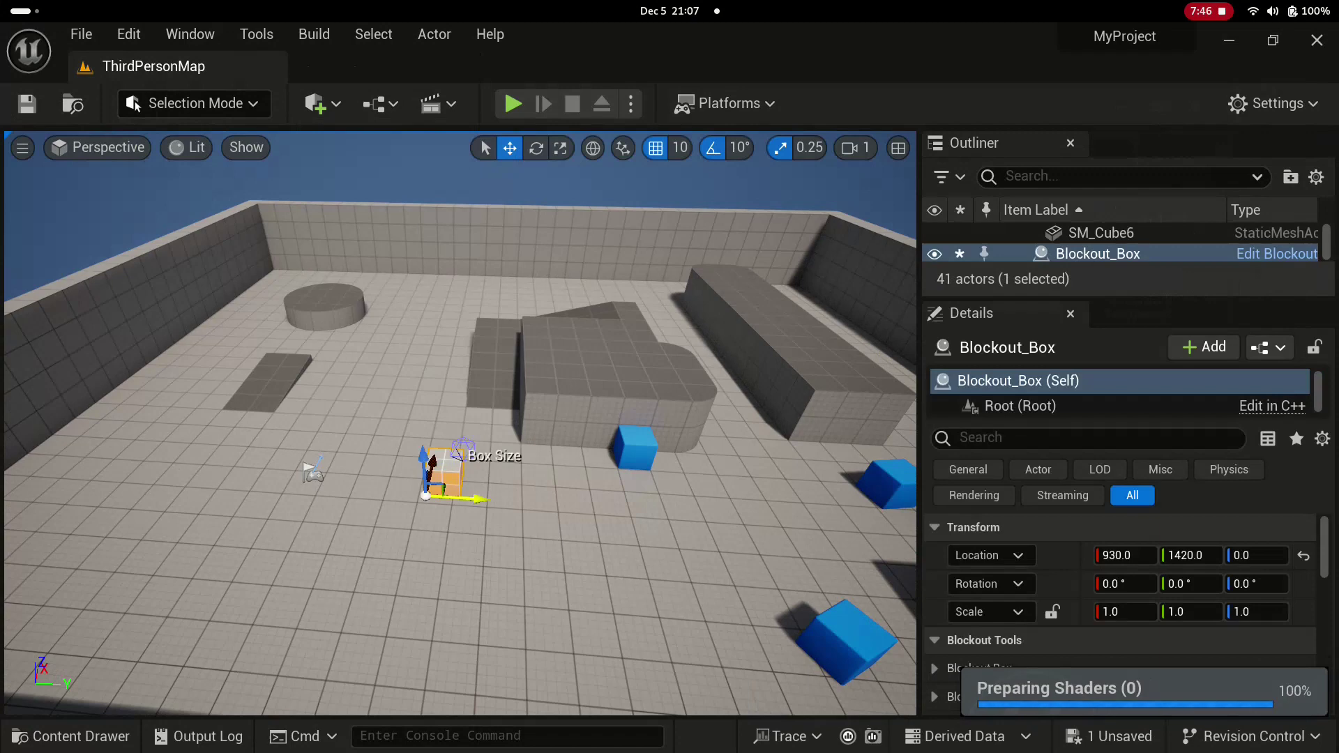
key("f")
left_click_drag(516, 427, 434, 417)
right_click_drag(435, 417, 474, 417)
key("e")
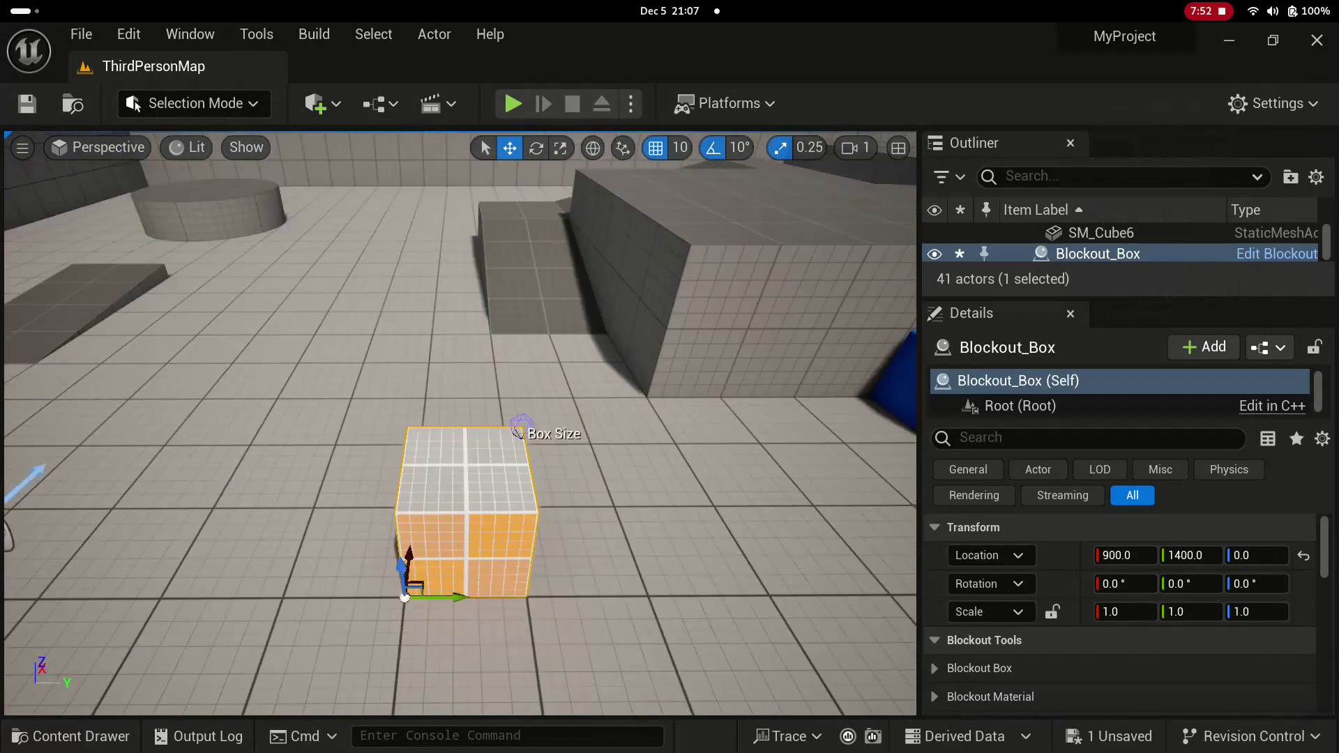
Stretch the Blockout Box with its Box Size point into a wide, low platform reaching the nearest blue cube
key("s")
left_click(502, 542)
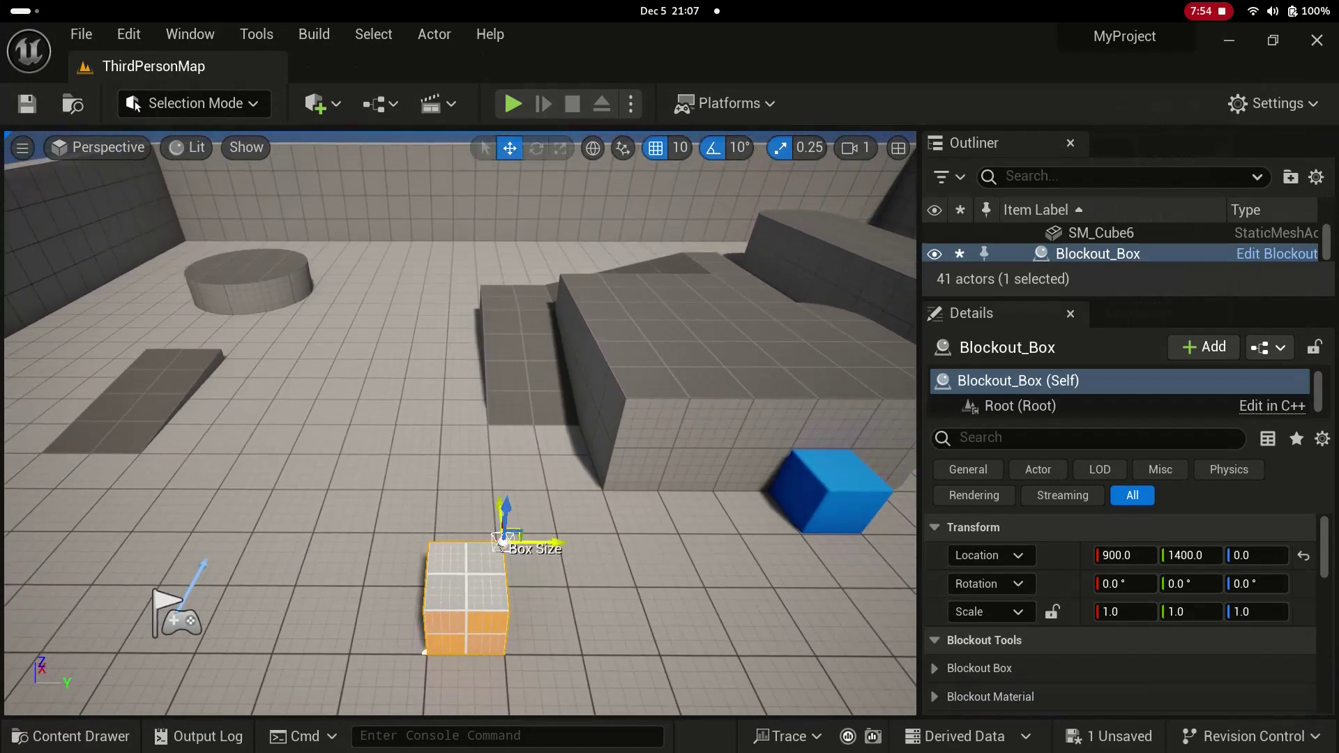
left_click_drag(499, 540, 713, 453)
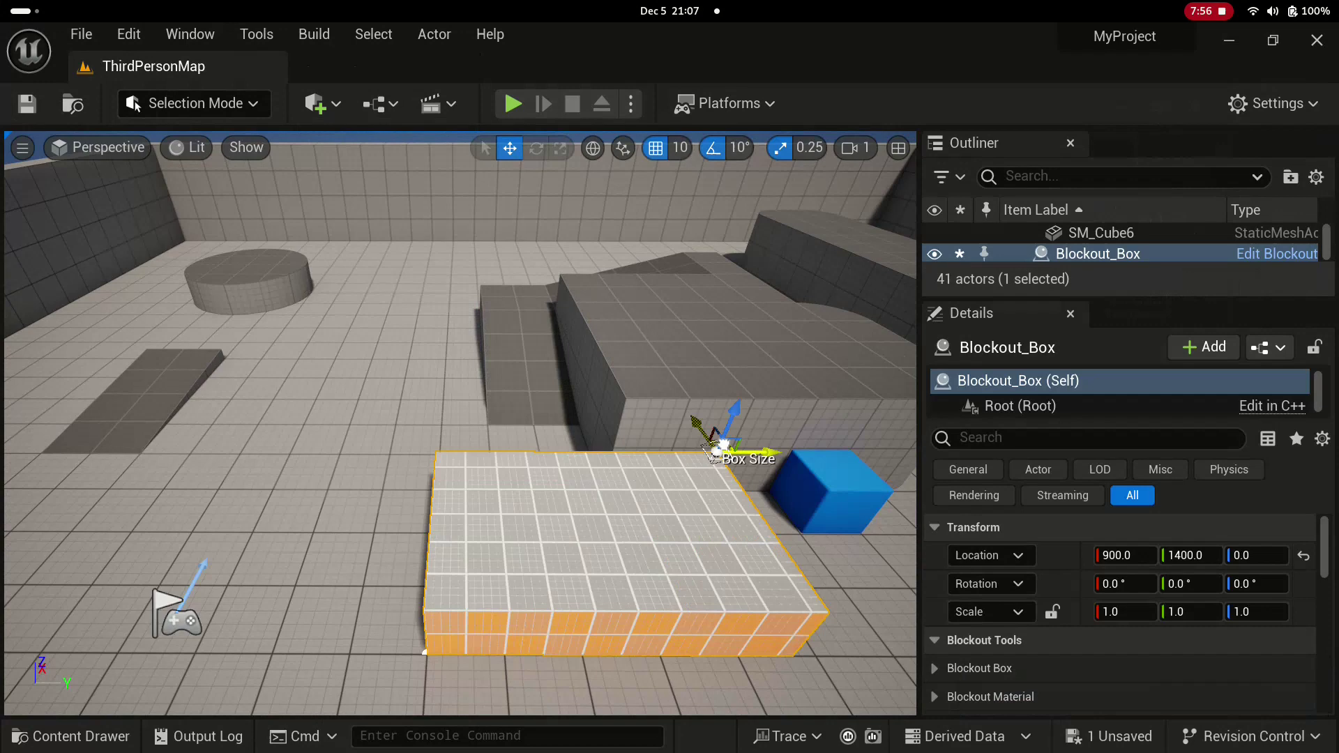
left_click_drag(719, 450, 765, 448)
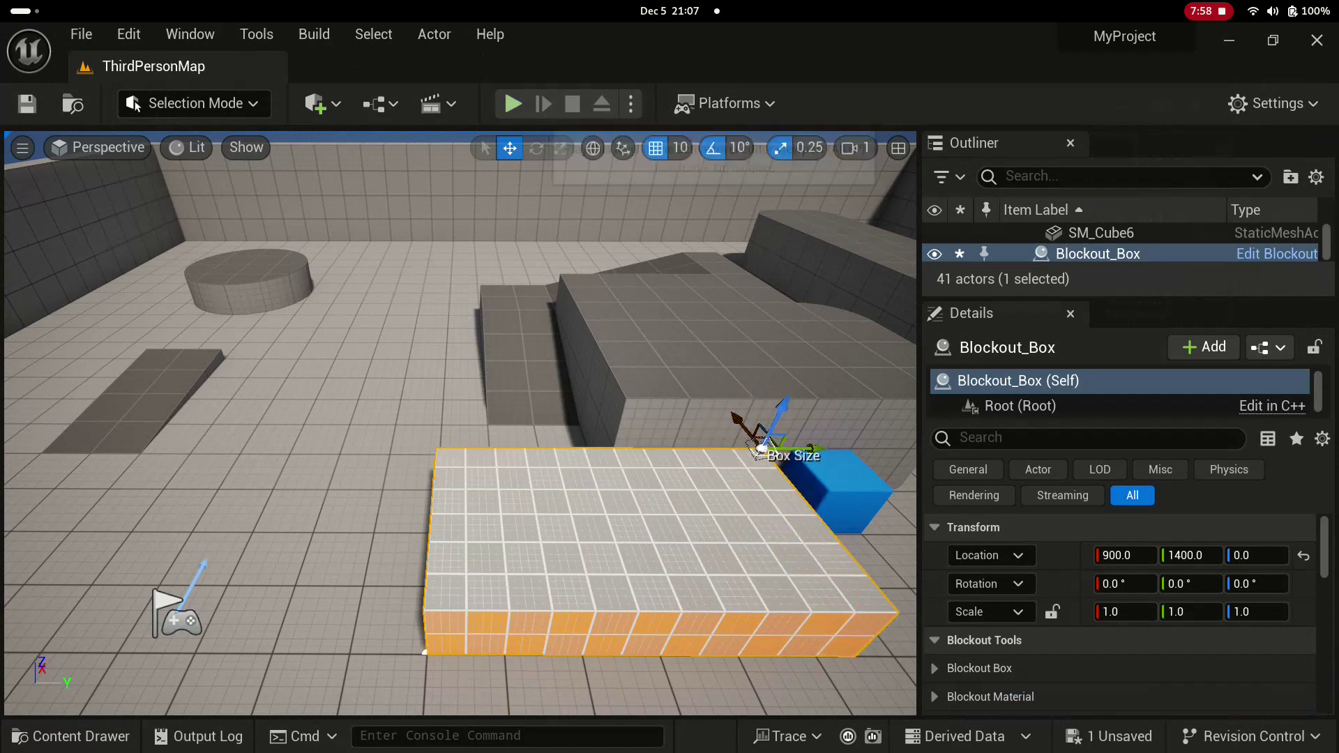
Play-test the level by running and jumping the character onto the enlarged box, and end the play session
key("alt+p")
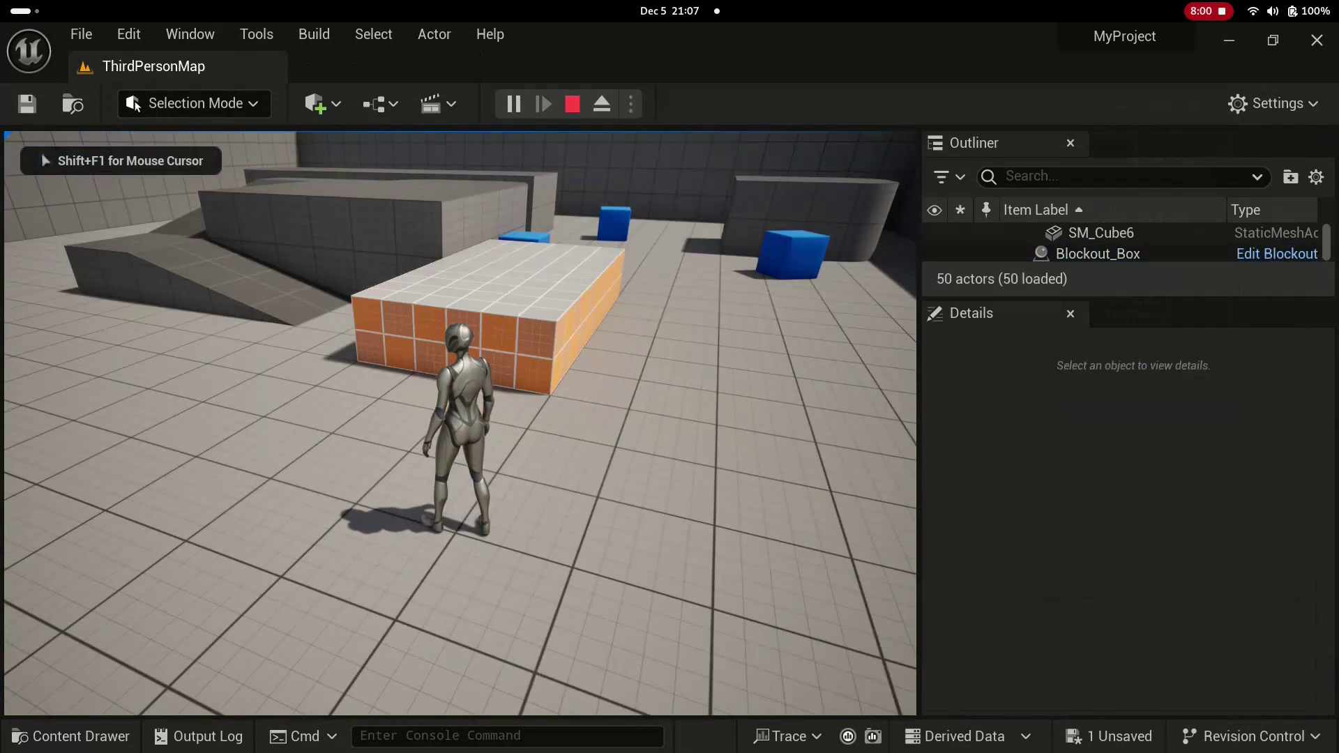
key("w")
key("space")
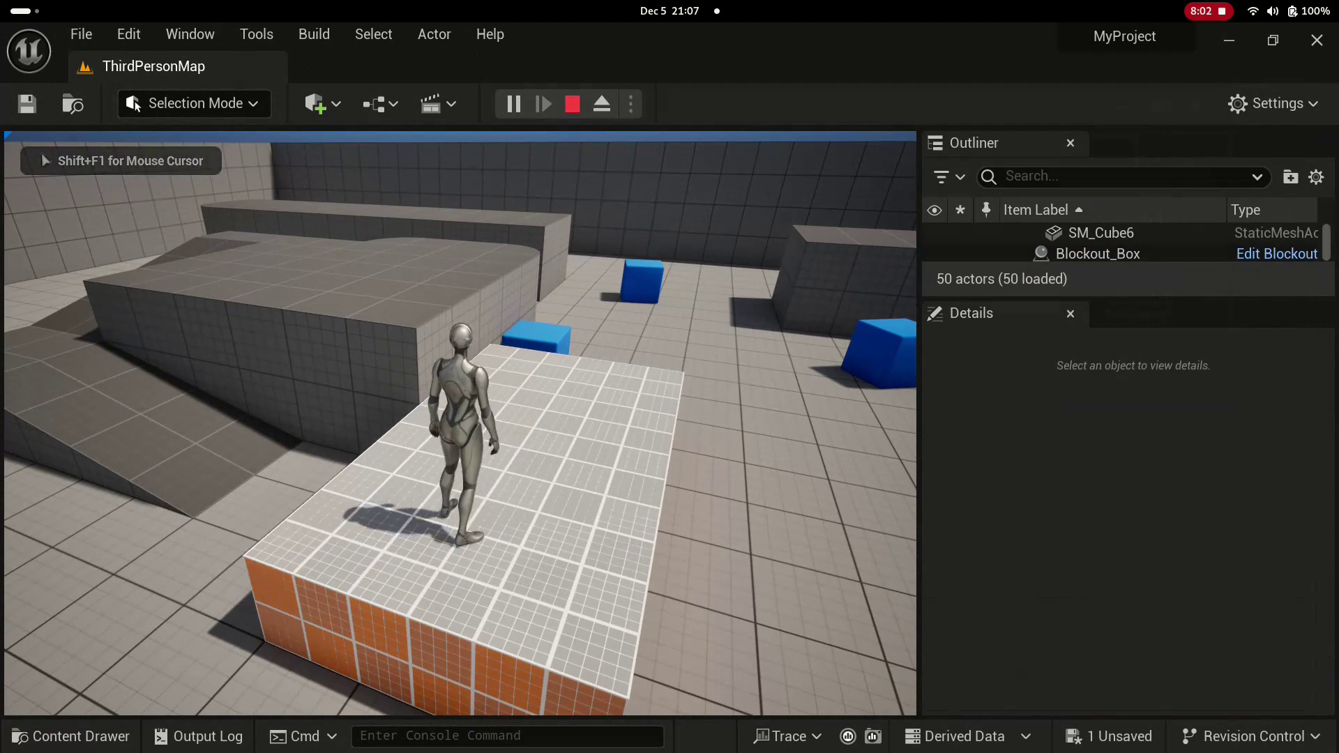
key("Escape")
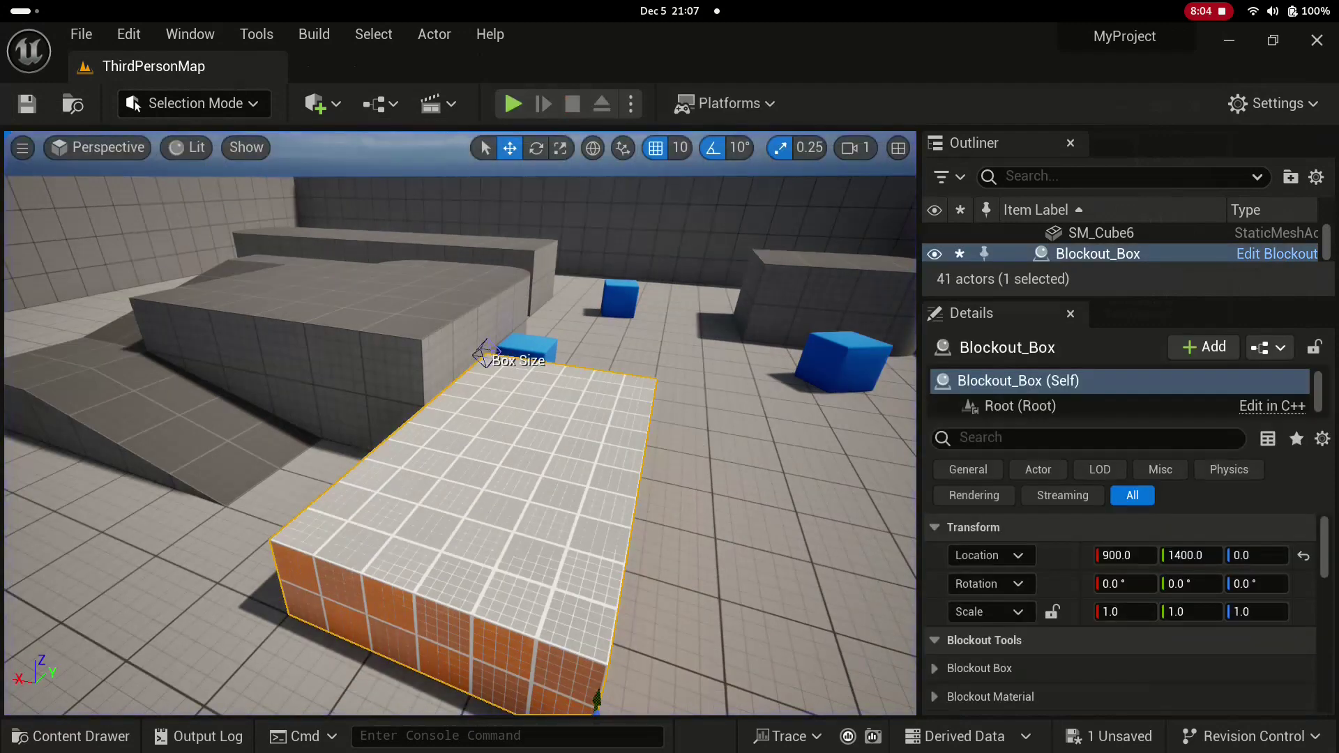